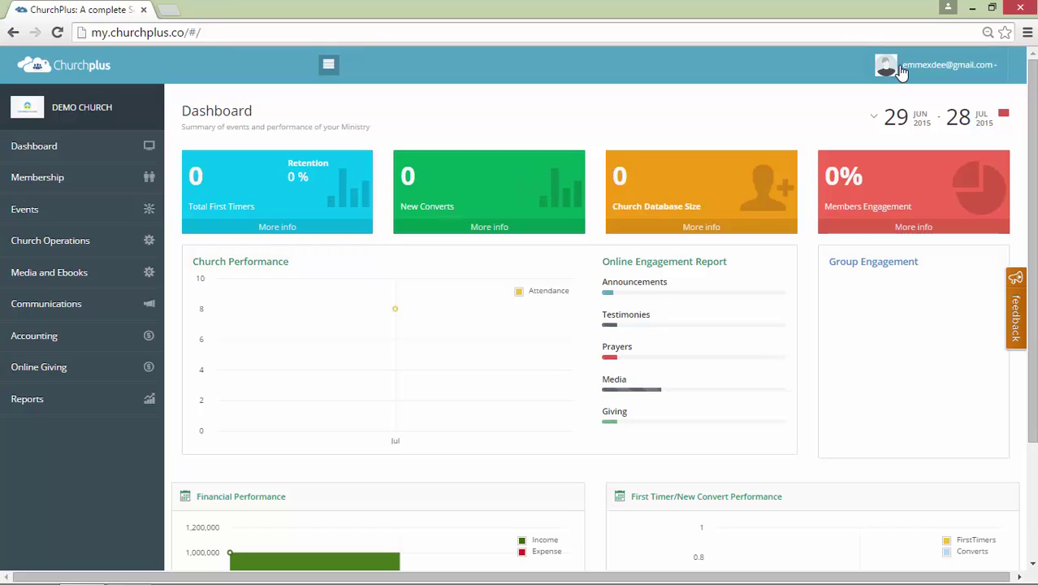
- Open the System Settings page and look over its settings sections
left_click(893, 70)
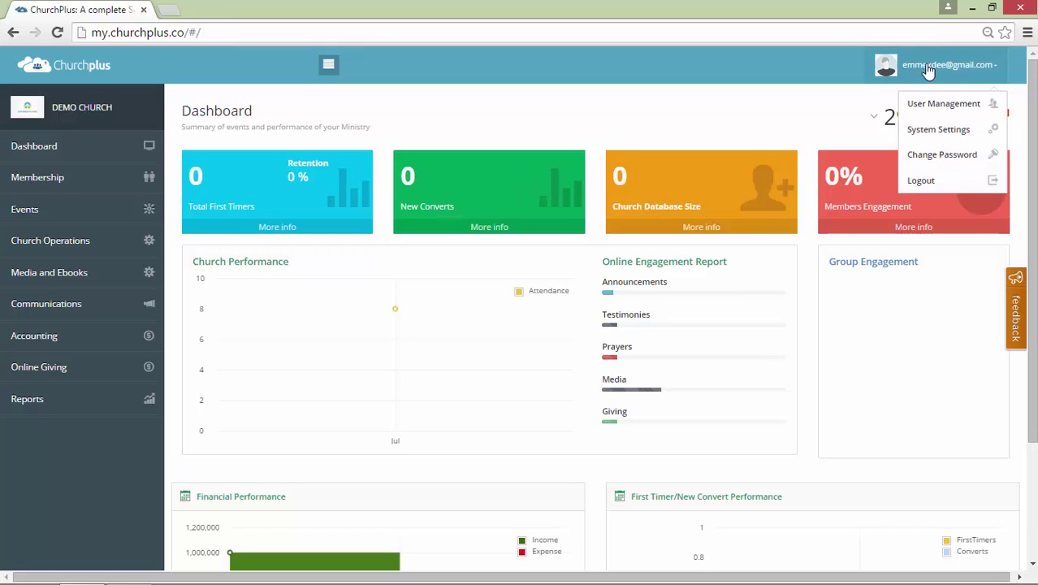
left_click(940, 132)
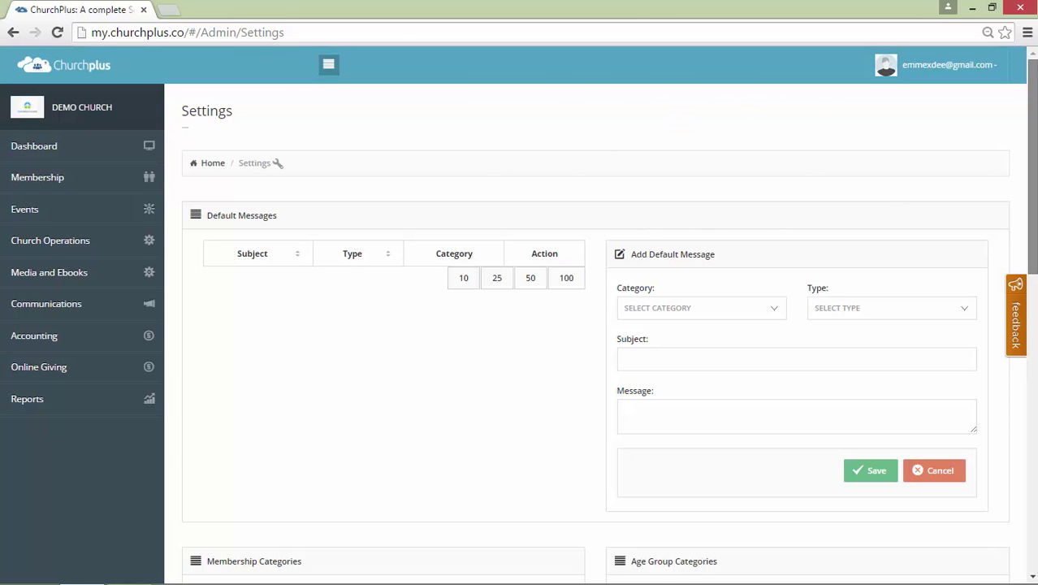
scroll(601, 325, "down", 1)
scroll(601, 325, "down", 7)
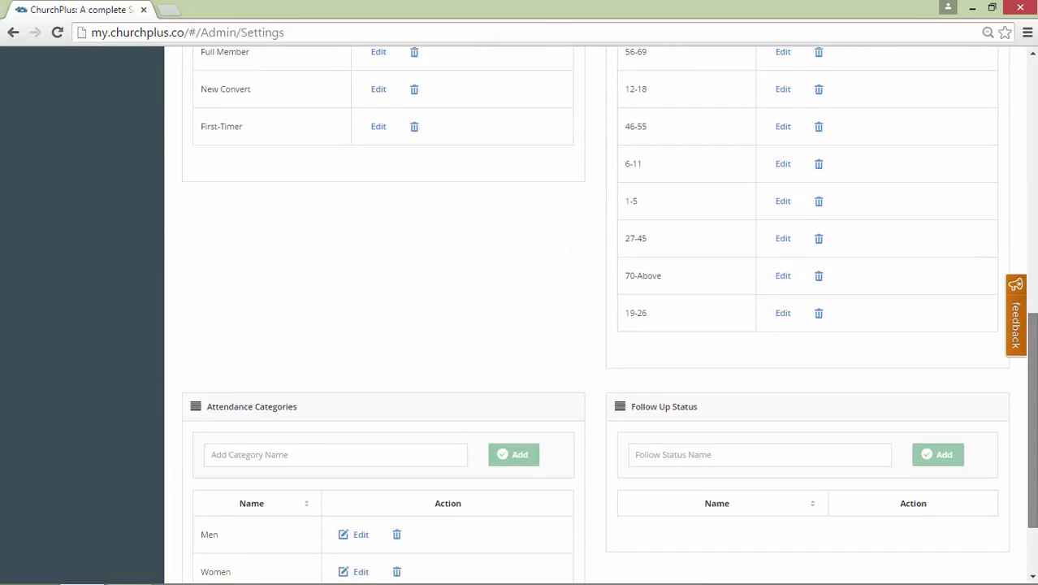
scroll(601, 325, "up", 8)
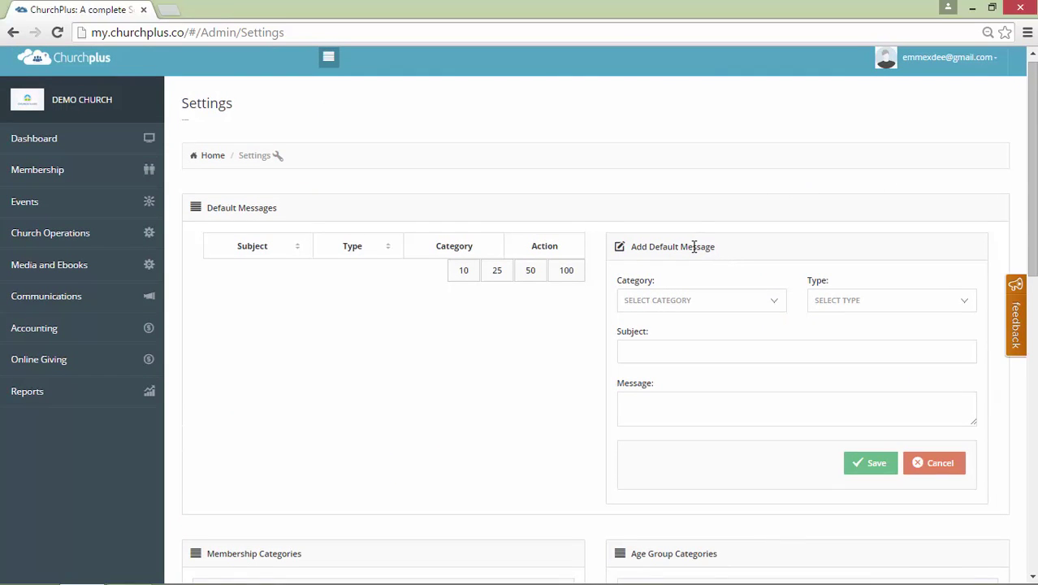
- Save a default SMS for the FirstTimerWelcomeMessage category with subject "MyChurch" and message "Welcome to Church"
left_click(679, 309)
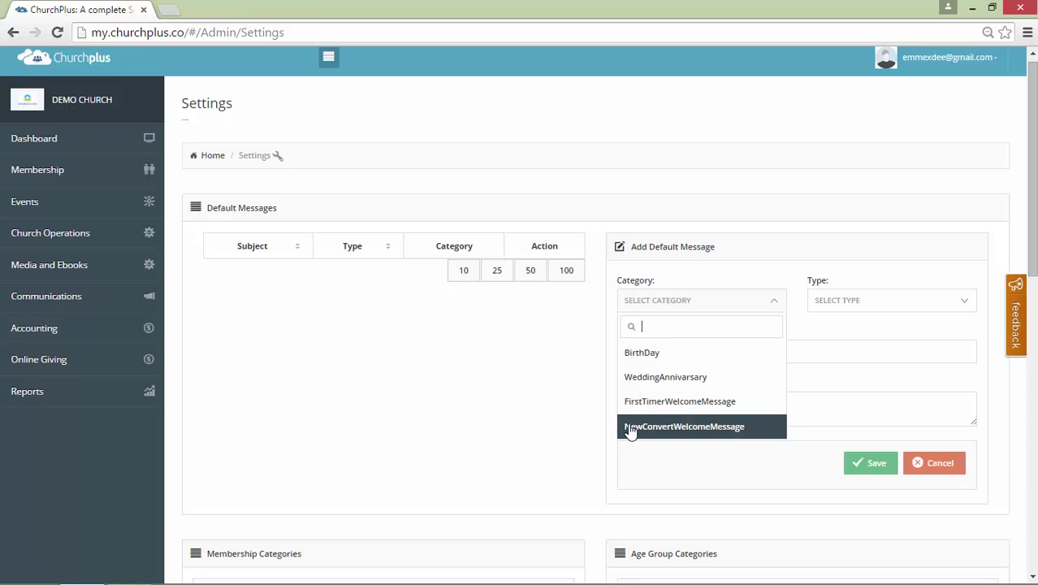
left_click(686, 412)
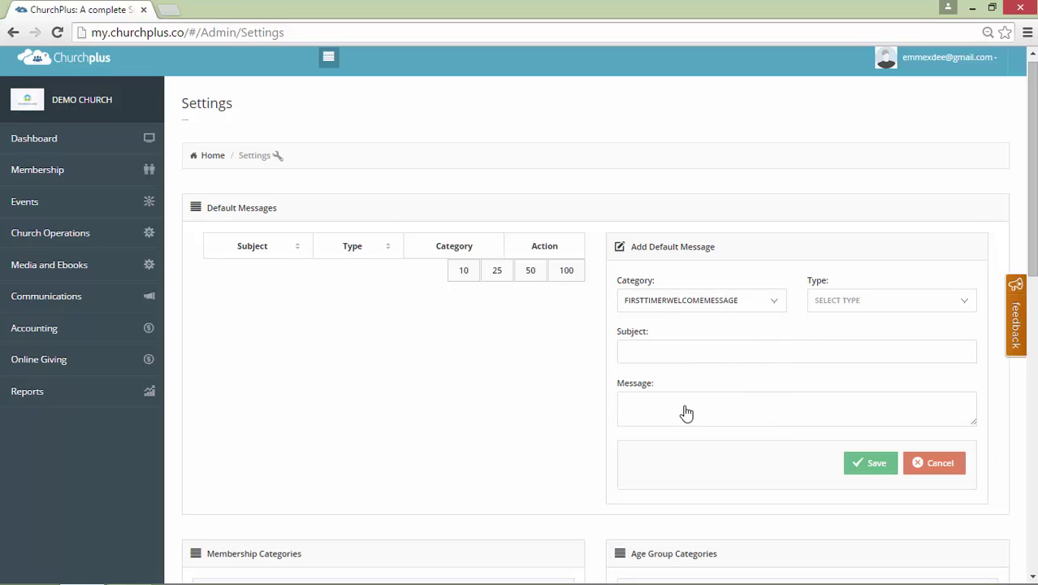
left_click(830, 317)
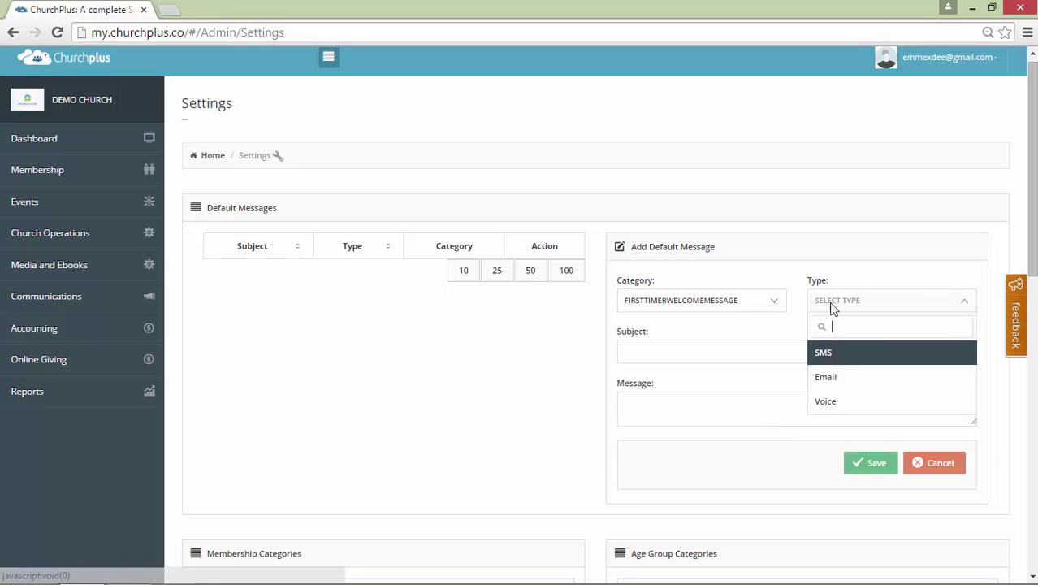
left_click(839, 358)
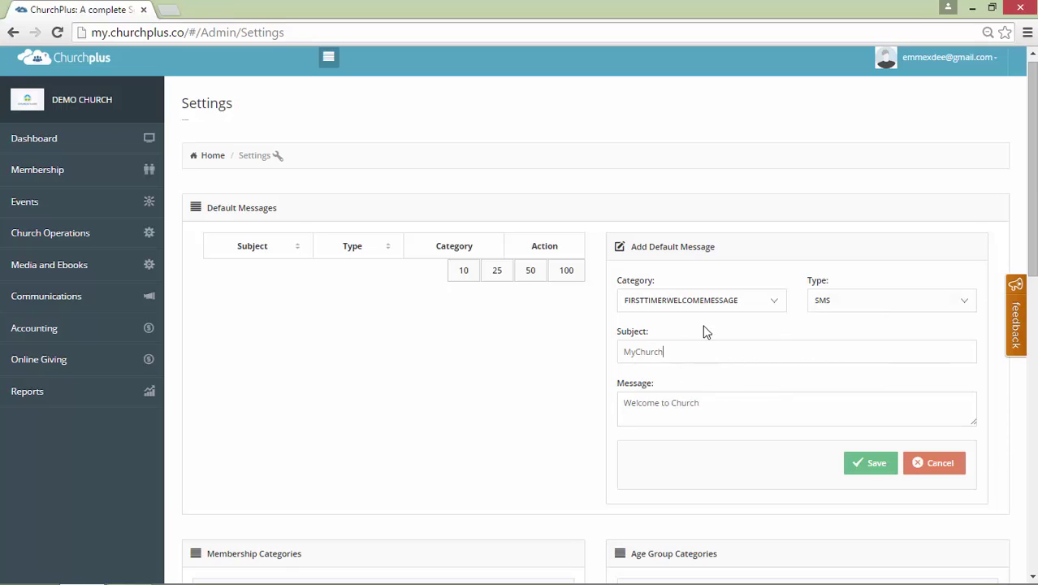
left_click(856, 476)
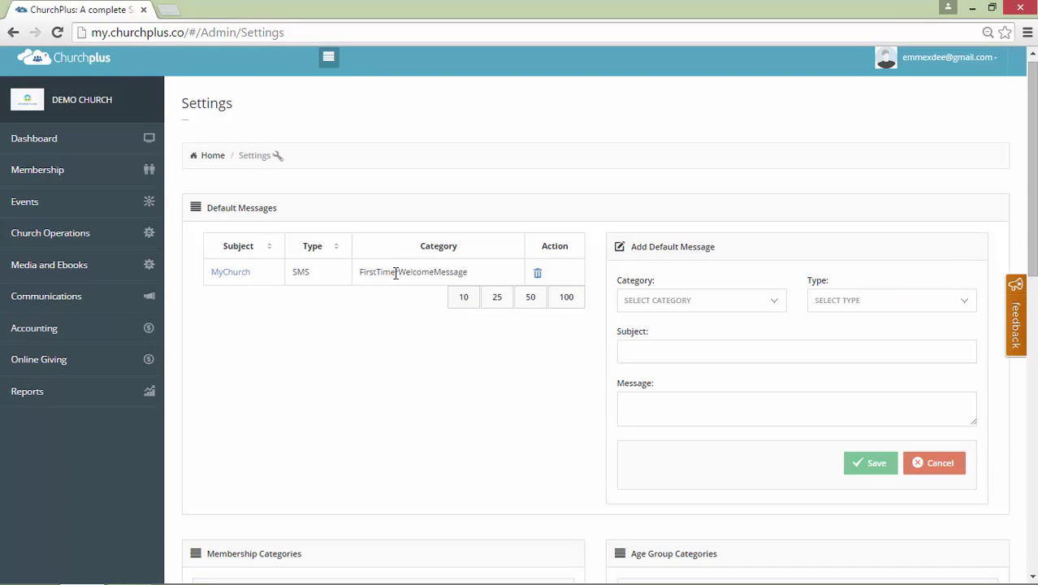
- Save a FirstTimerWelcomeMessage email, subject "My Church Name": "Thank you for worshiping with us today hope you enjoyed service, We hope to see you again next week..."
left_click(665, 303)
left_click(681, 402)
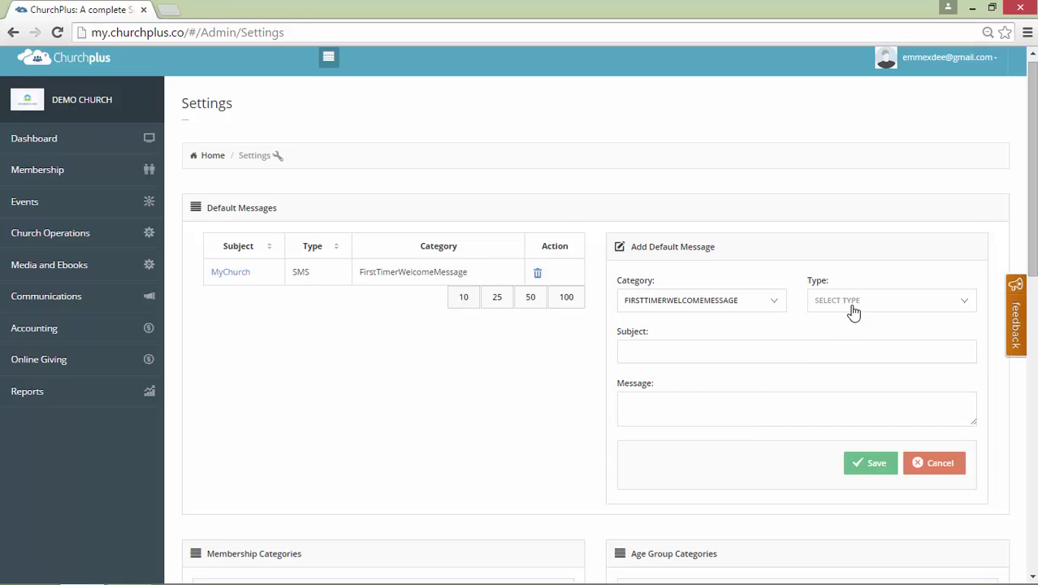
left_click(853, 307)
left_click(859, 376)
left_click(787, 347)
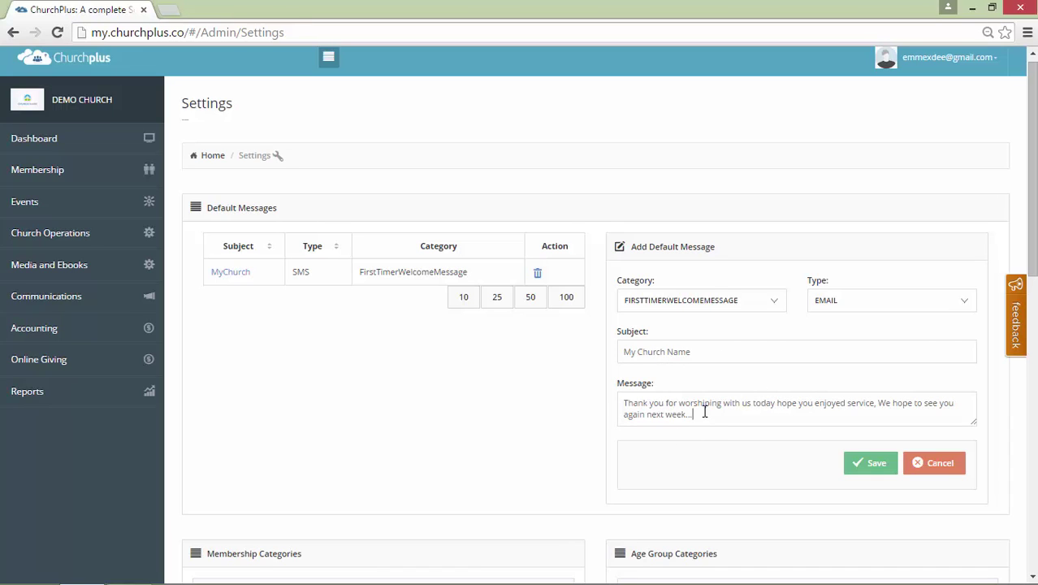
left_click(865, 467)
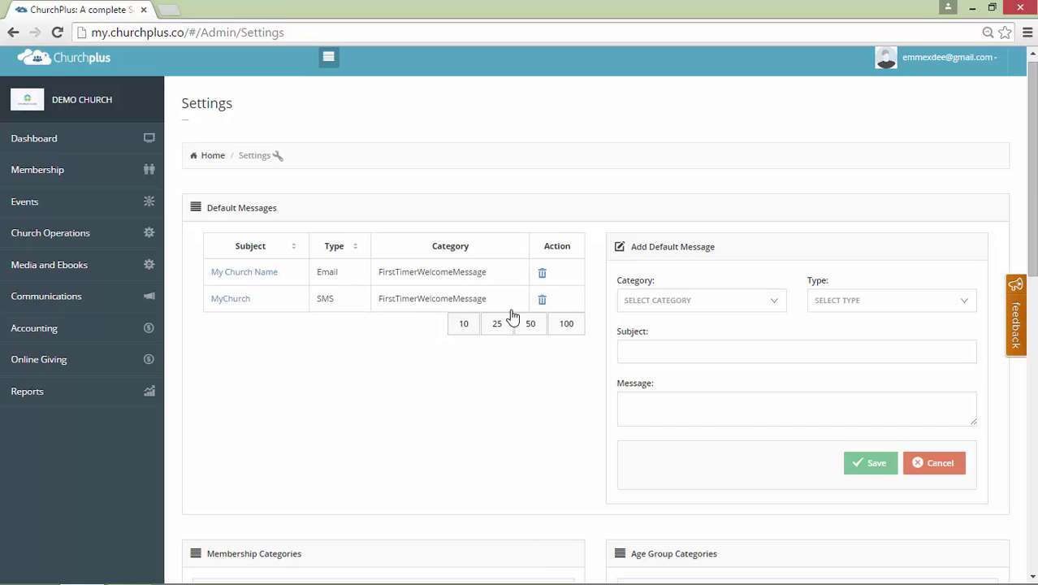
- Save a default email for the NewConvertWelcomeMessage category with the subject "My Church Name"
left_click(669, 315)
left_click(691, 423)
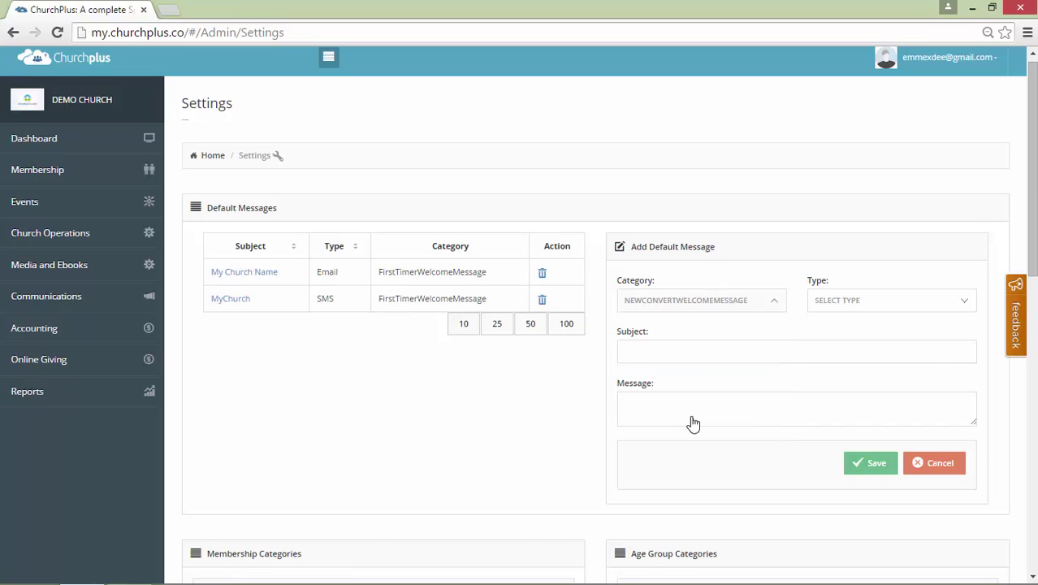
left_click(829, 301)
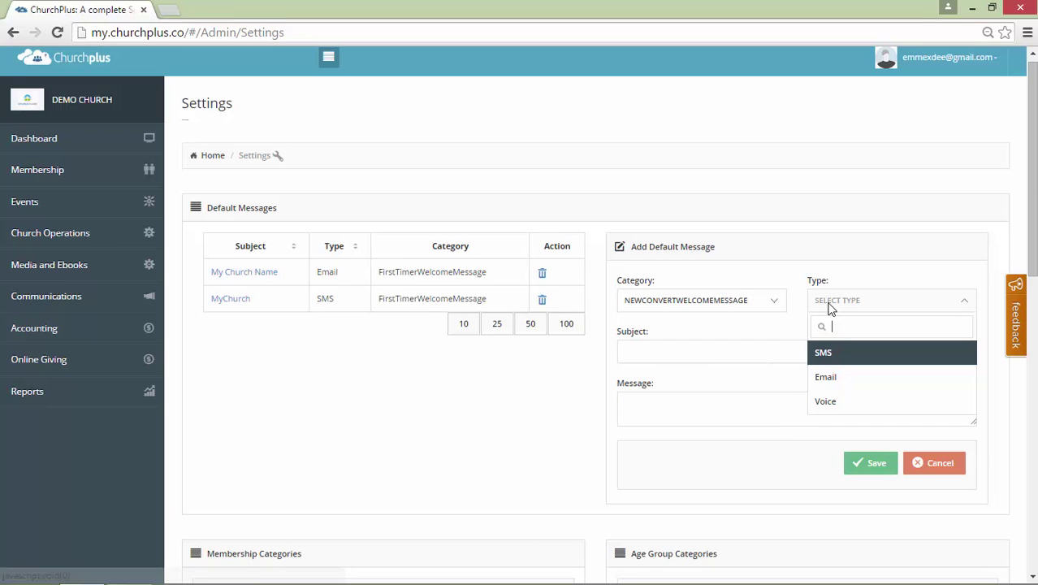
left_click(845, 379)
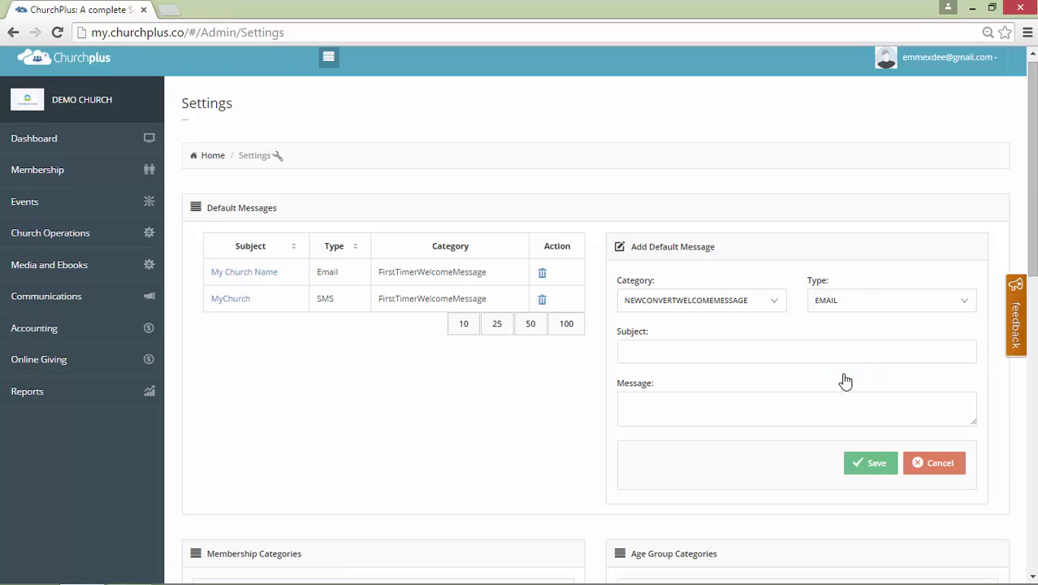
left_click(873, 468)
- Save a default SMS for the NewConvertWelcomeMessage category with subject "MyChurch" and message "Welcome to Christianity"
left_click(721, 305)
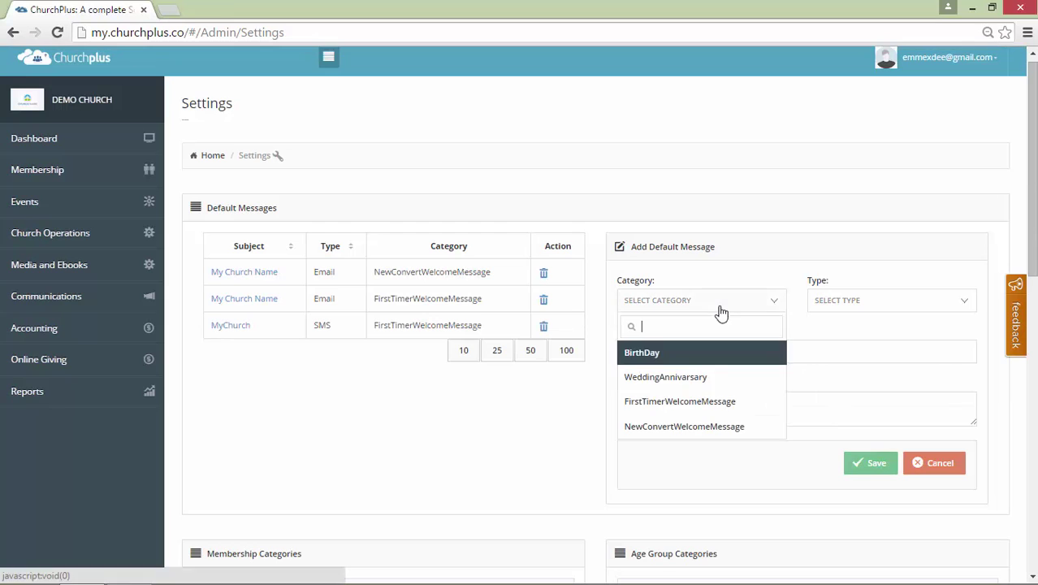
left_click(718, 428)
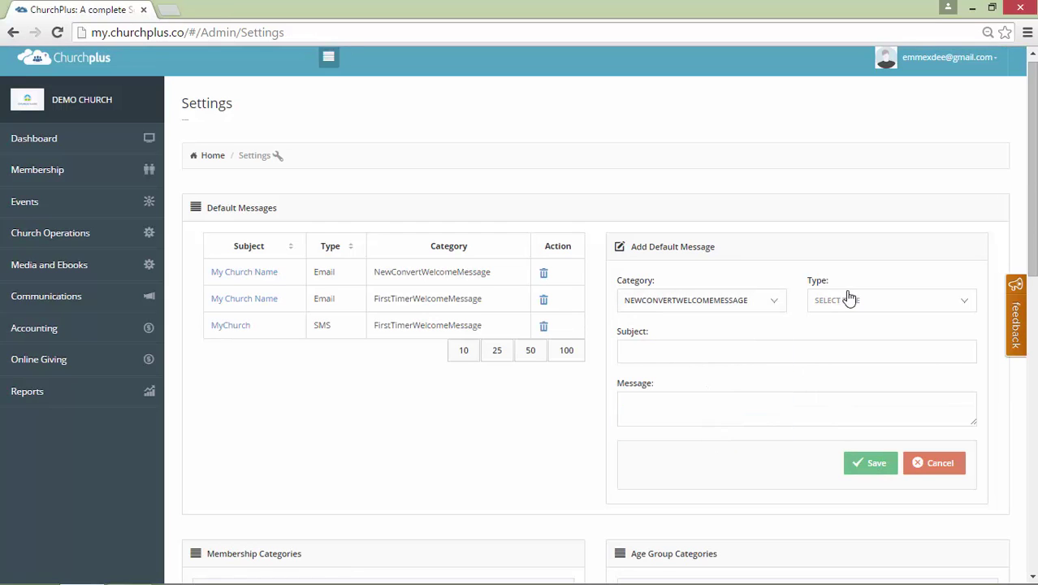
left_click(848, 298)
left_click(852, 363)
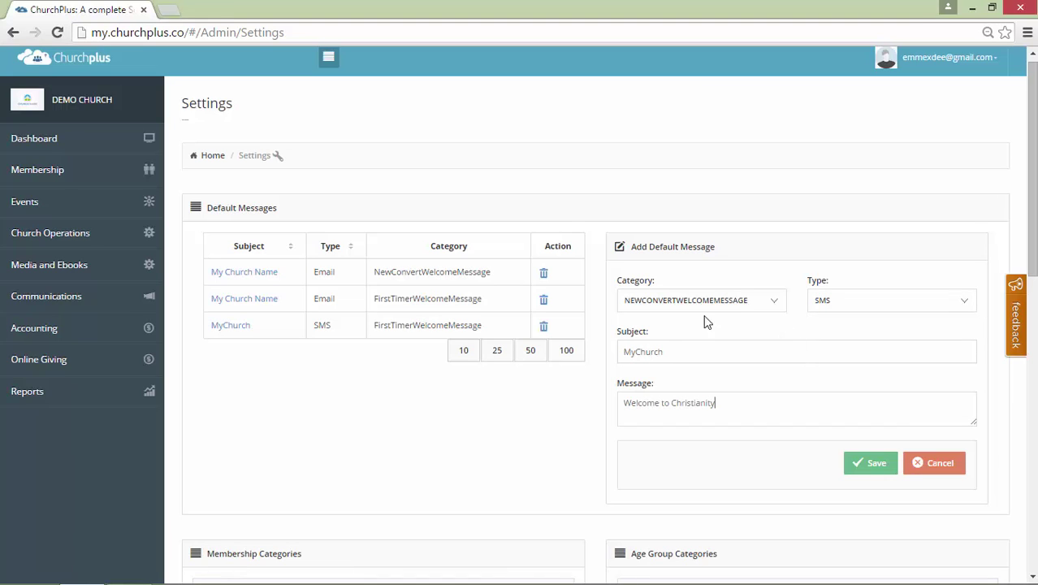
left_click(871, 464)
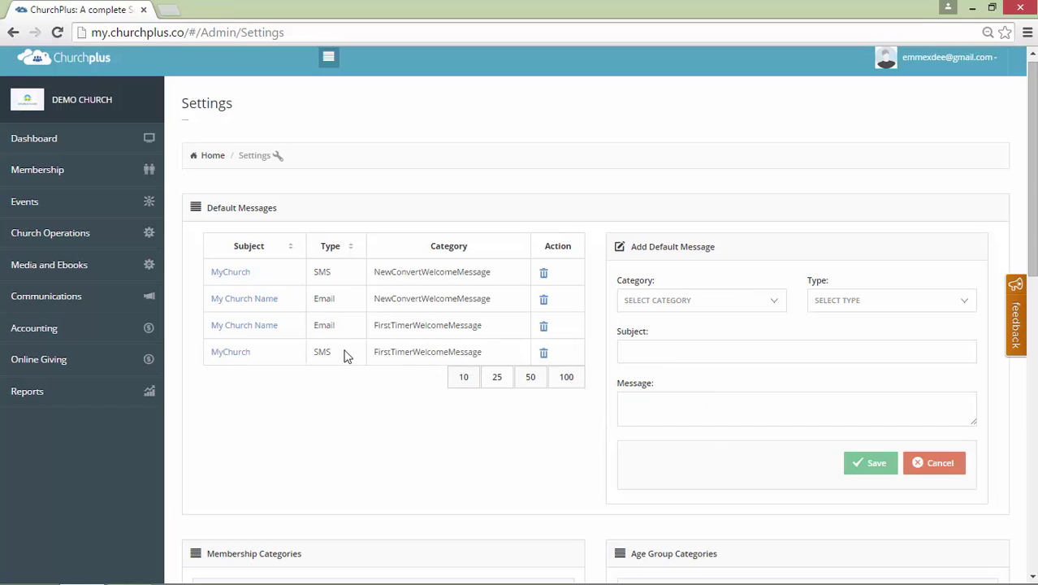
- Save a default SMS for the BirthDay category with subject "MyChurch" and message "Happy Birthday"
left_click(666, 305)
left_click(672, 355)
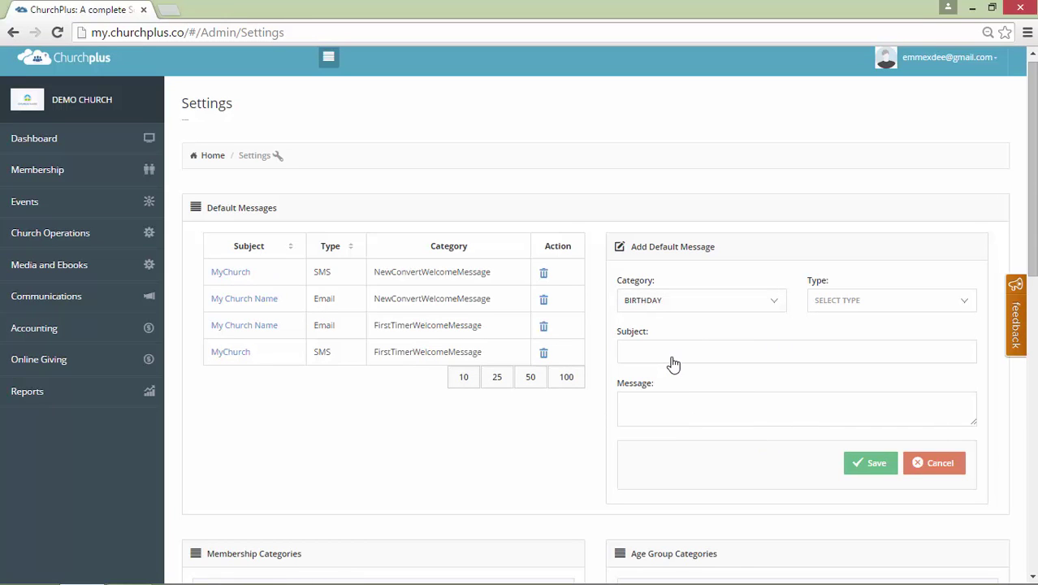
left_click(865, 318)
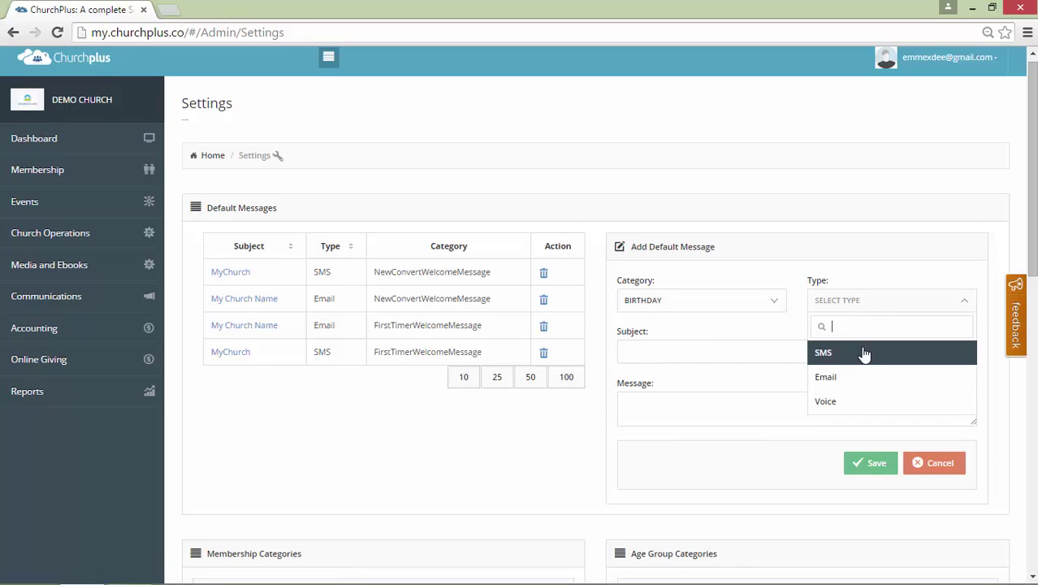
left_click(864, 357)
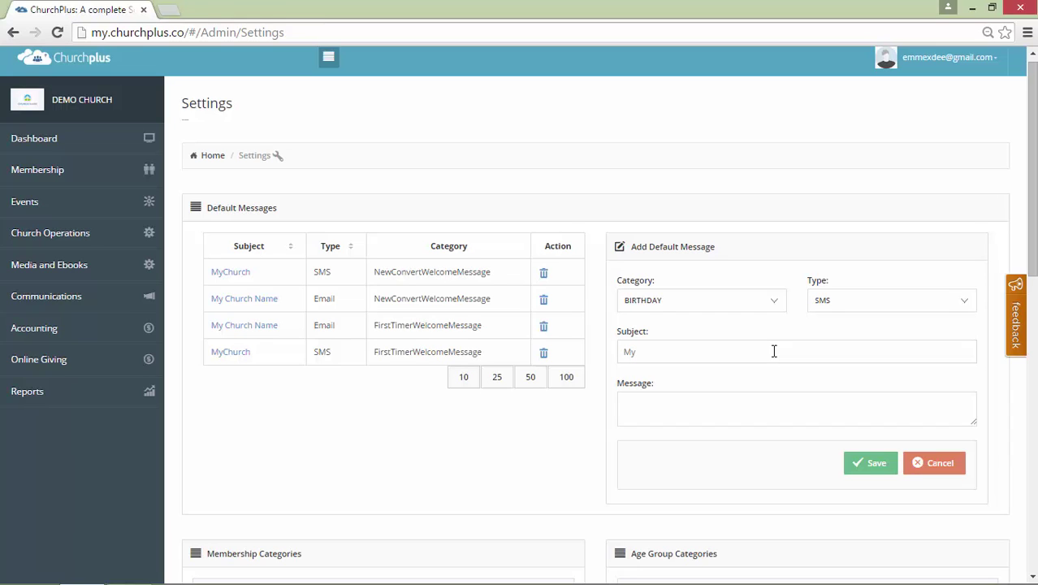
type("rch")
key("Tab")
type("Happy Birthday")
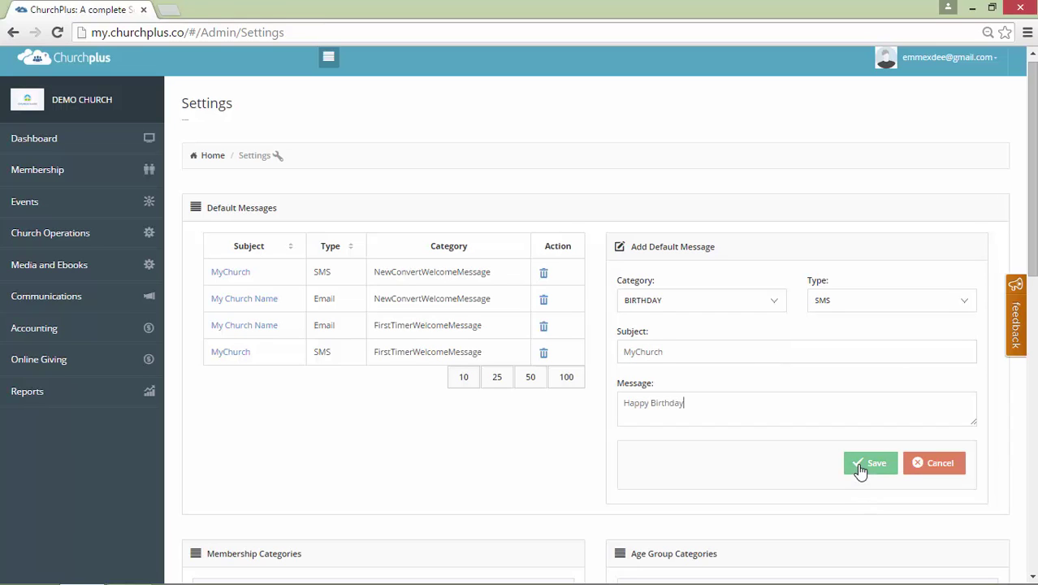
left_click(860, 470)
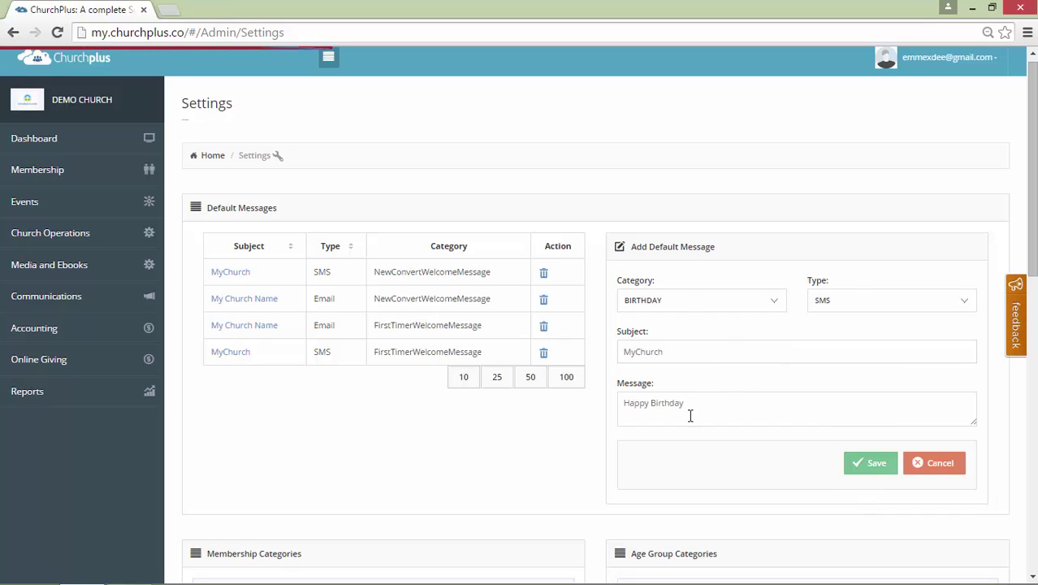
- Save a default email for the BirthDay category with subject "My Church Name" and message "Dear #name#, Happy Birthday to you!"
left_click(711, 297)
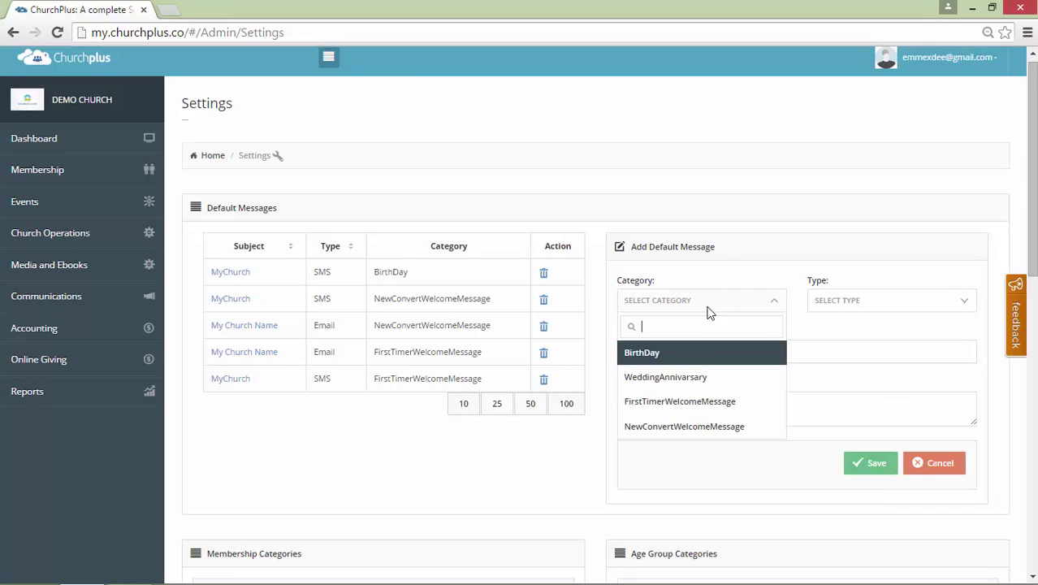
left_click(701, 353)
left_click(833, 302)
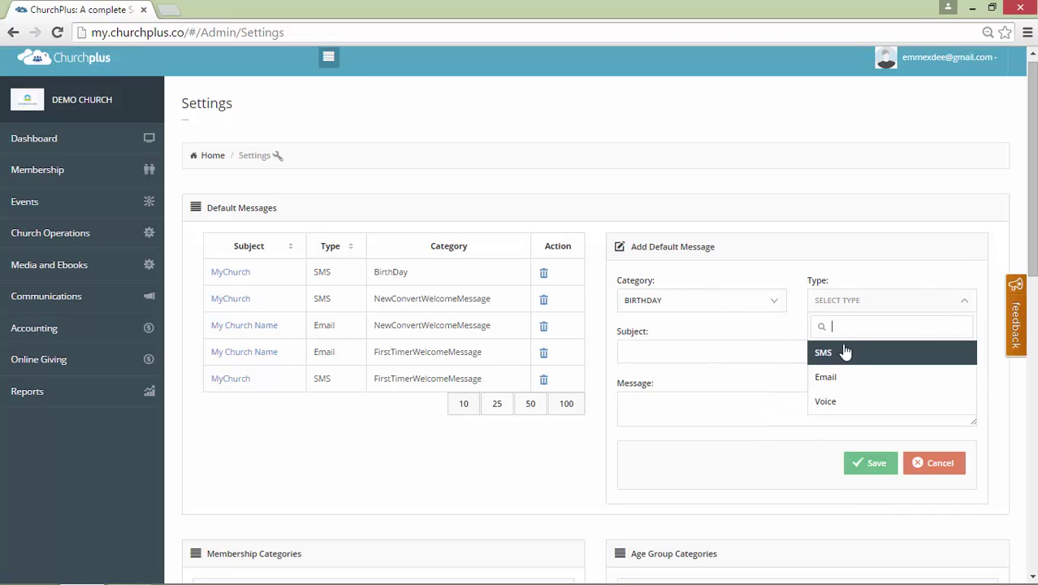
left_click(842, 379)
type("My Church Name")
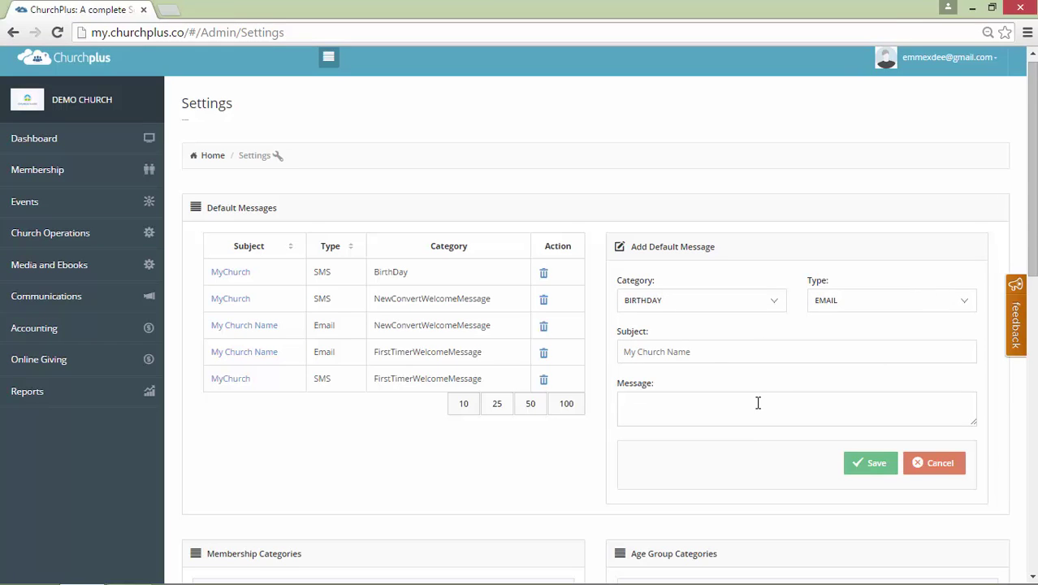
type("Dear #name#, Happy Birthday to you!")
left_click(850, 469)
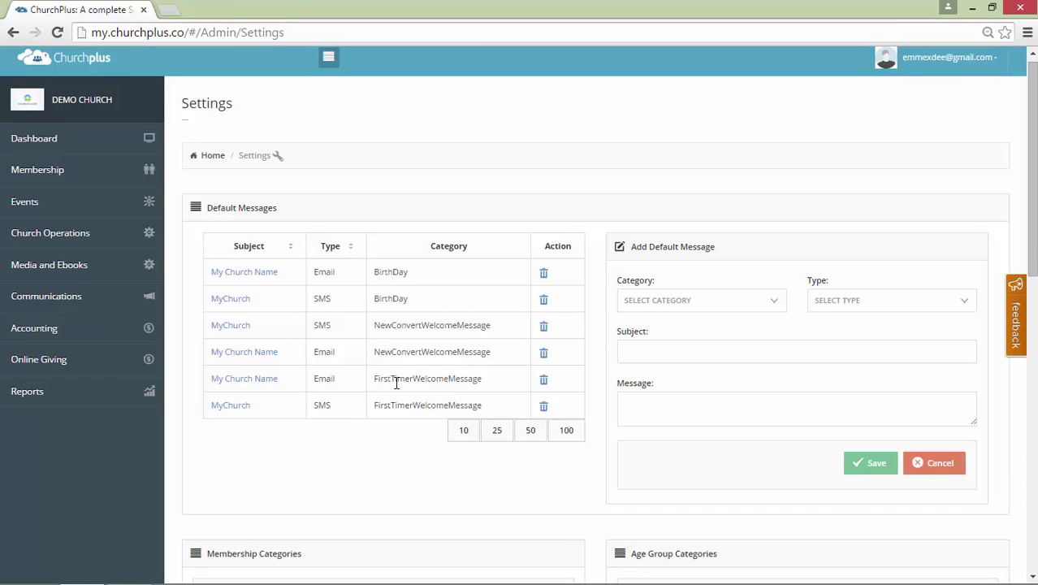
- Save a default email for the WeddingAnnivarsary category with subject "MyChurch" and message "Happy Wedding Anniversary"
left_click(650, 310)
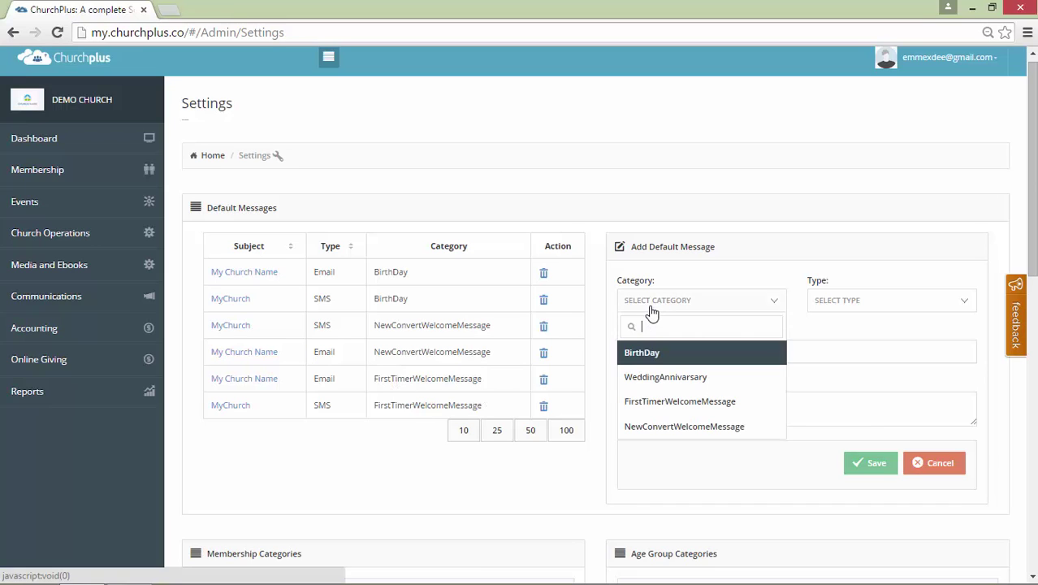
left_click(666, 377)
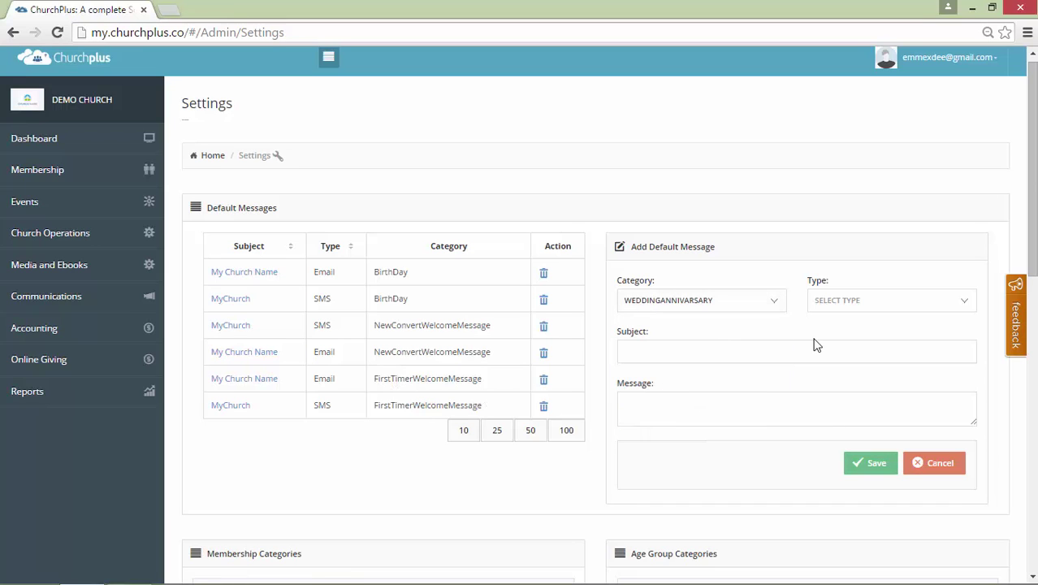
left_click(886, 311)
left_click(870, 377)
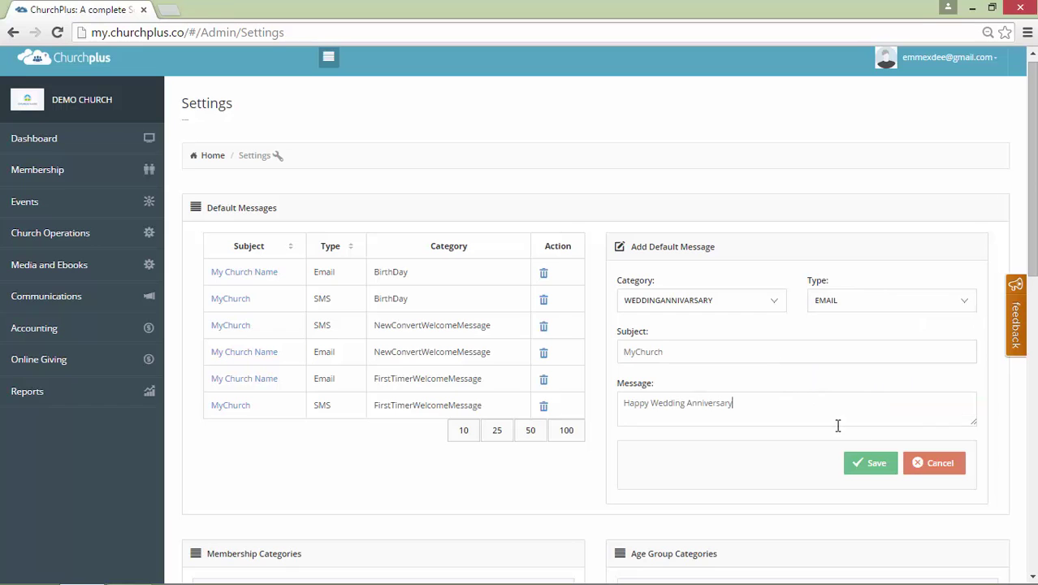
left_click(868, 463)
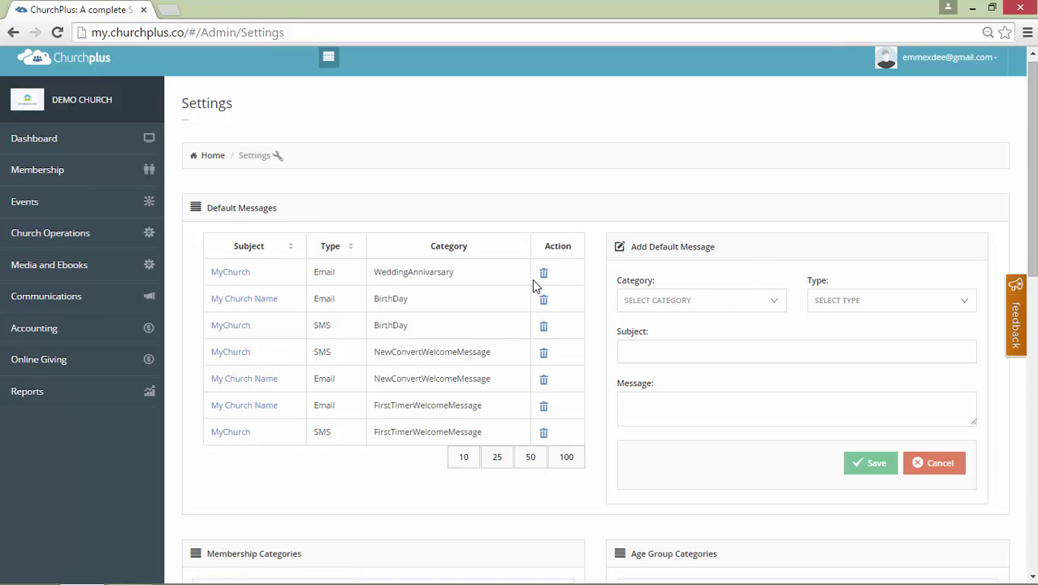
- Open the saved birthday email for review, and open the birthday SMS and save it again
left_click(228, 304)
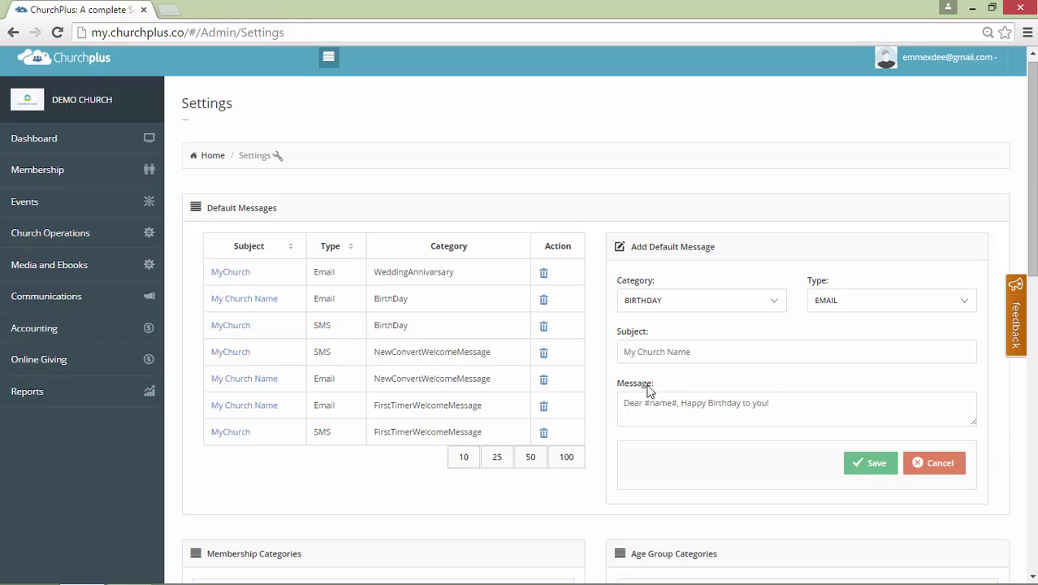
left_click(238, 329)
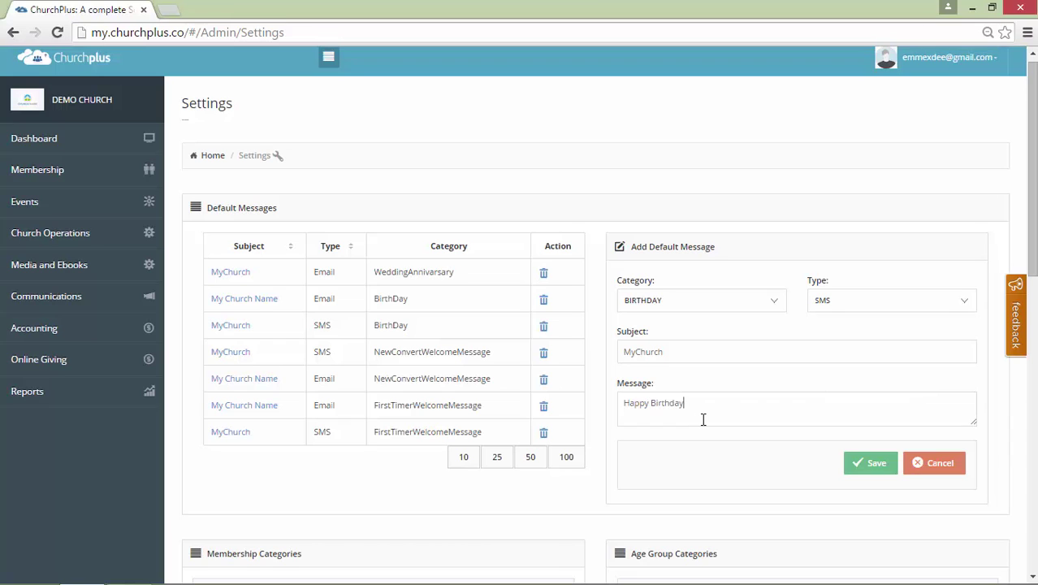
left_click(863, 467)
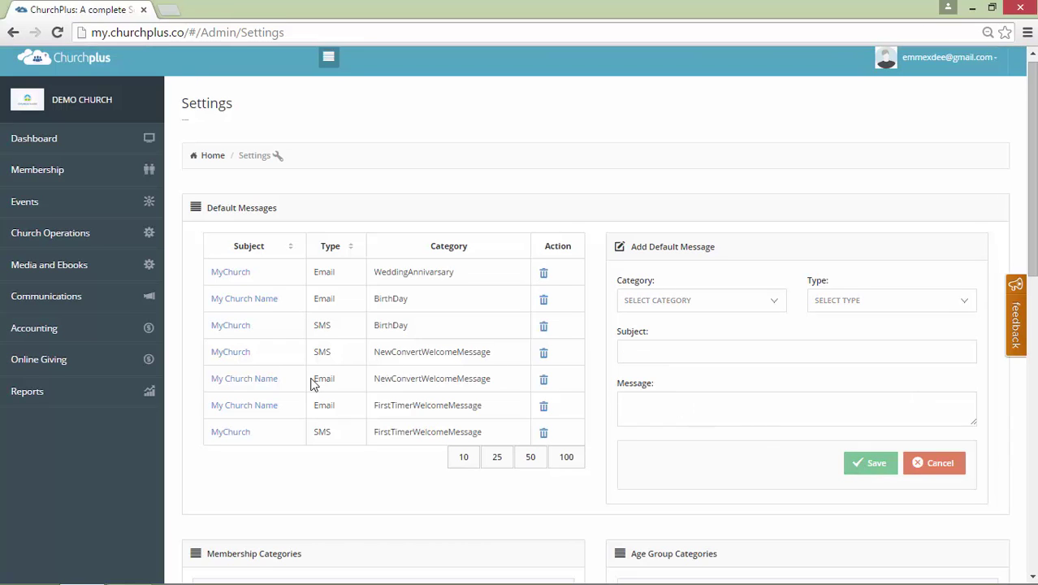
- Open the first-timer welcome email and save it again, and delete the default SMS for the BirthDay category
left_click(248, 406)
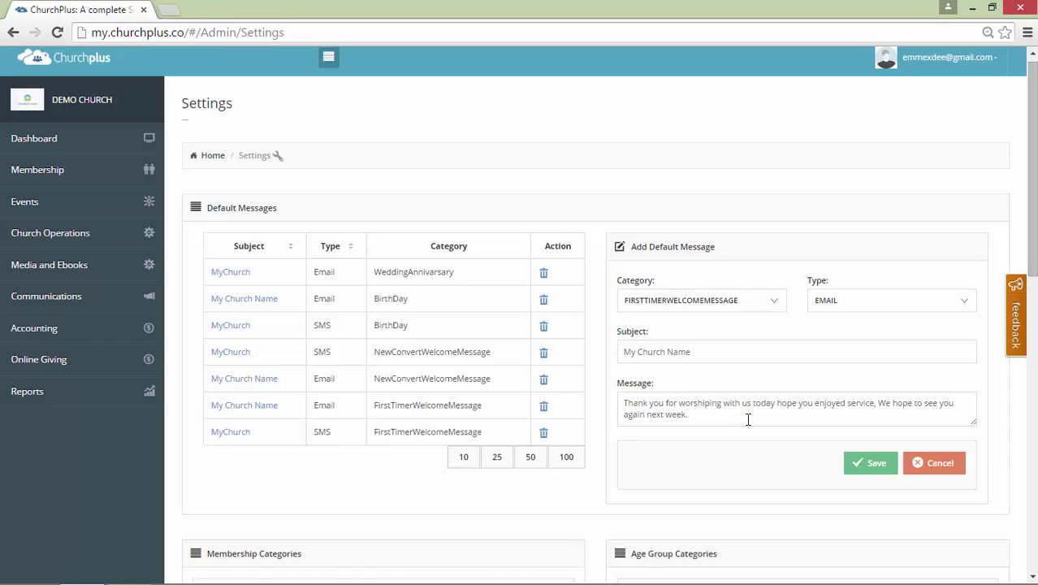
left_click(868, 476)
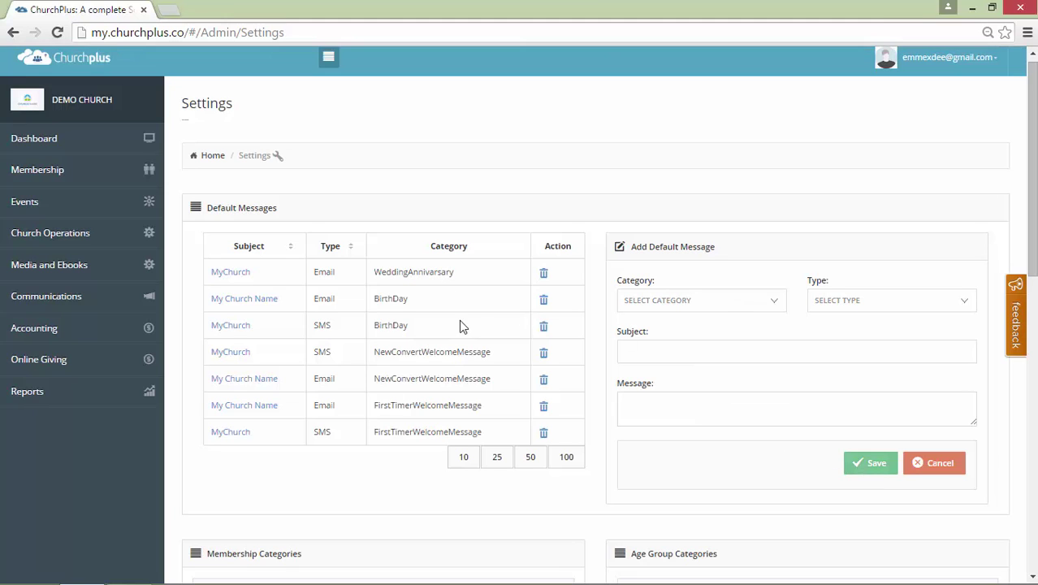
left_click(544, 328)
left_click(551, 130)
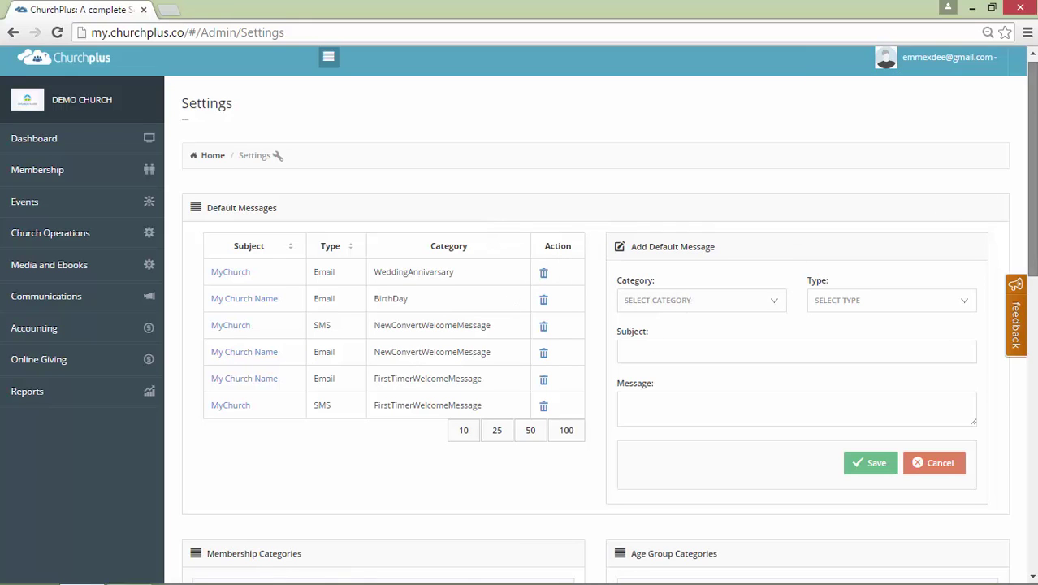
scroll(519, 324, "down", 5)
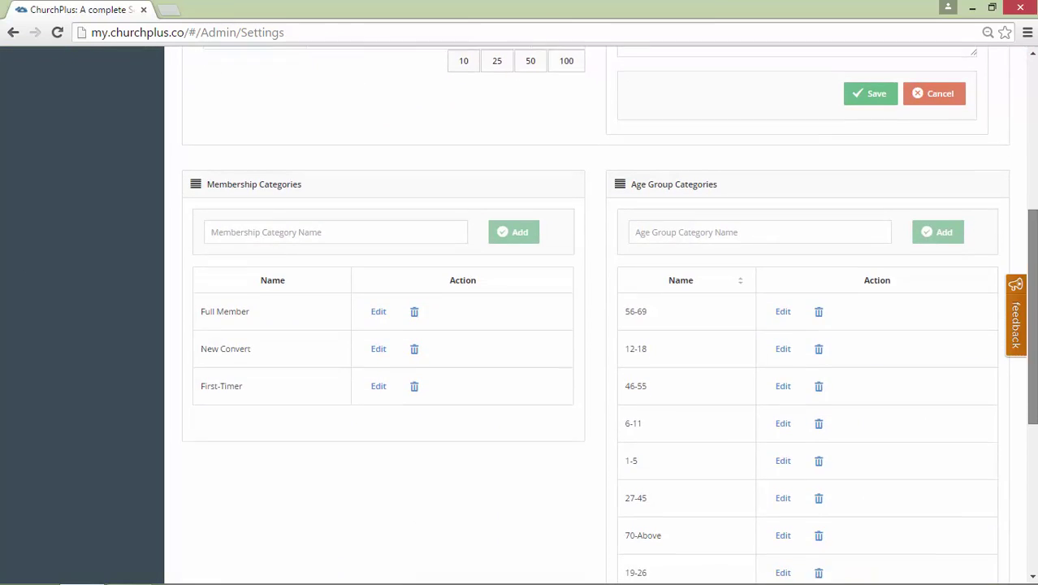
left_click_drag(1033, 317, 1033, 327)
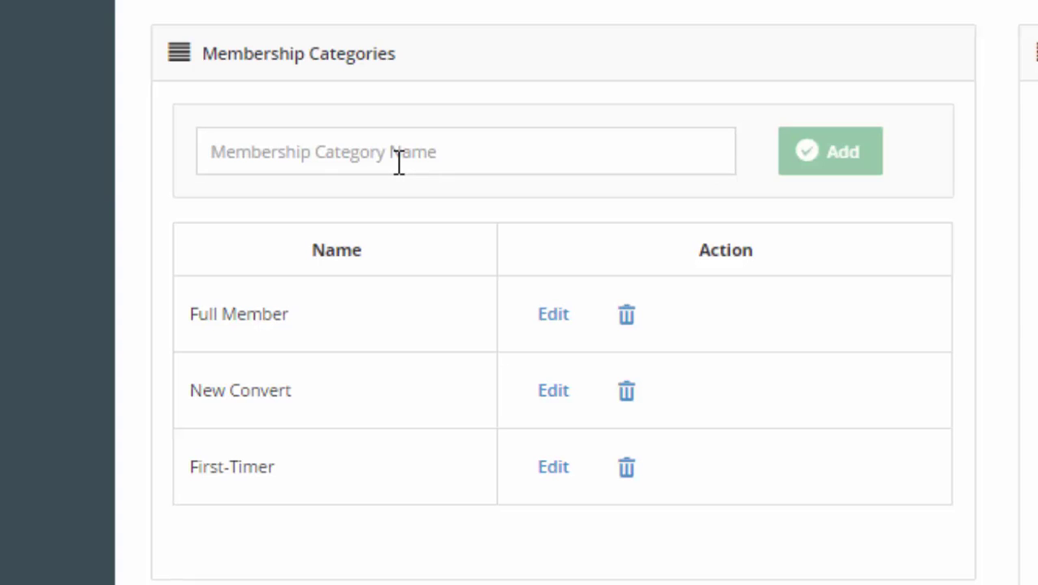
type("Pas")
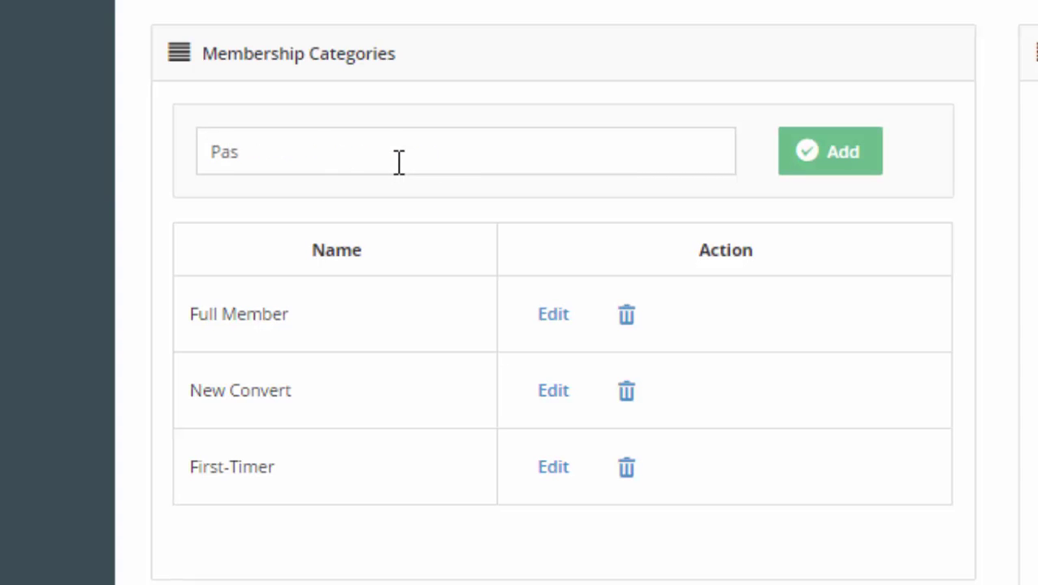
key("BackSpace")
key("BackSpace")
key("BackSpace")
type("Wor")
key("BackSpace")
key("BackSpace")
key("BackSpace")
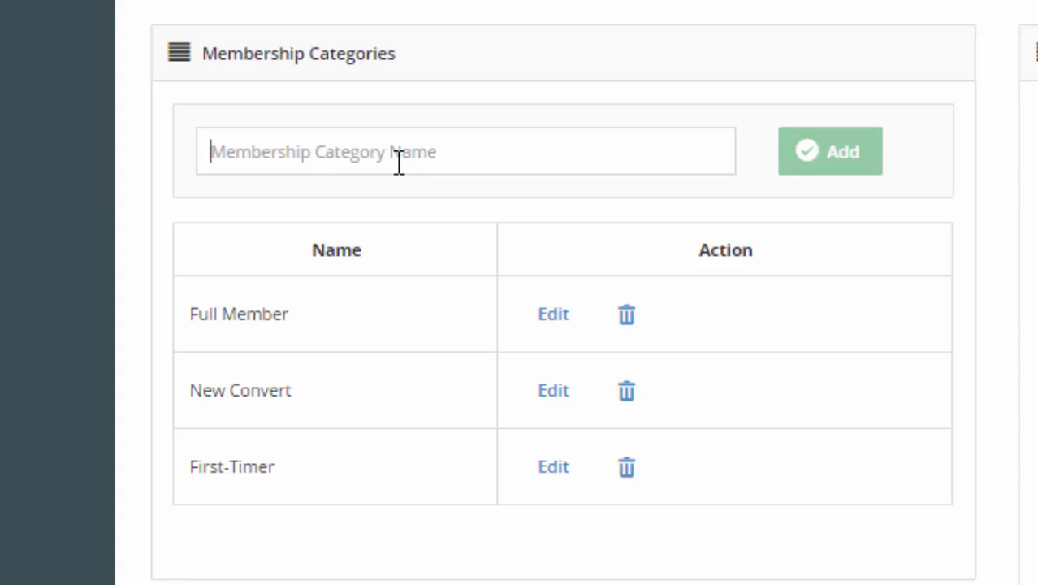
- Add a membership category named "Leaders"
type("Leaders")
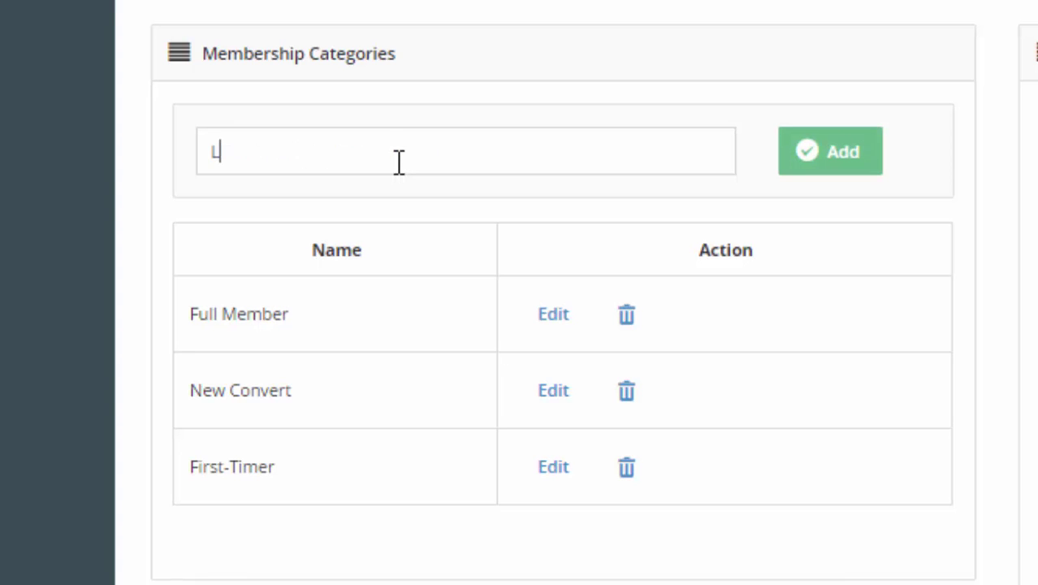
left_click(843, 161)
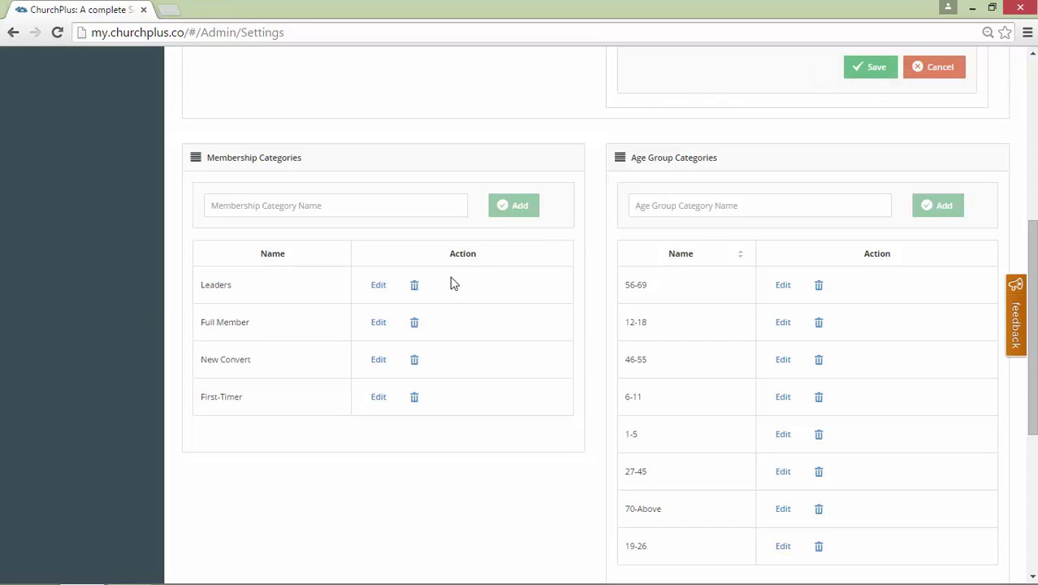
- Rename the "Leaders" membership category to "Leader" and save the change
left_click(377, 324)
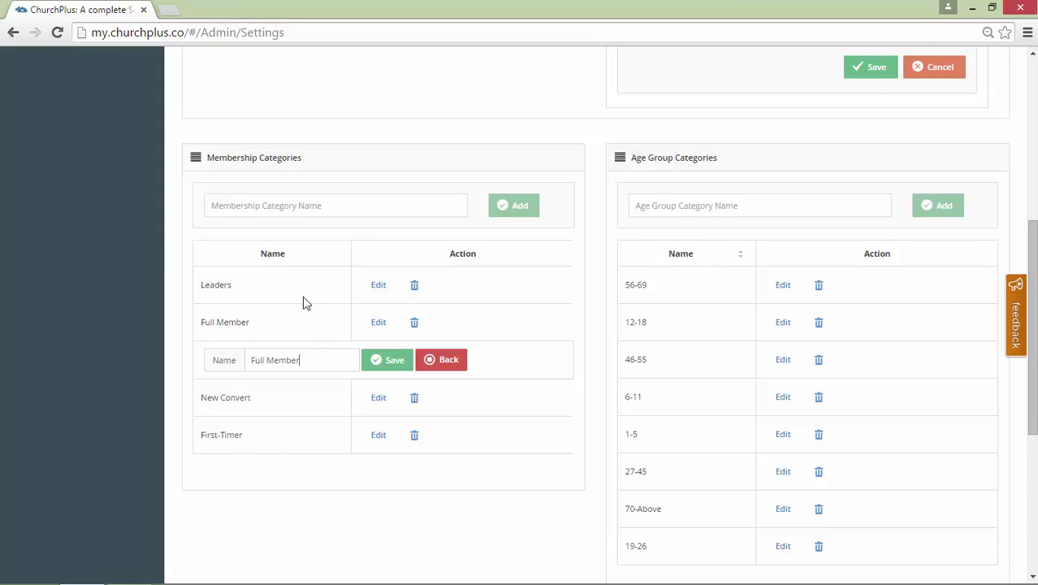
left_click(379, 286)
left_click(295, 326)
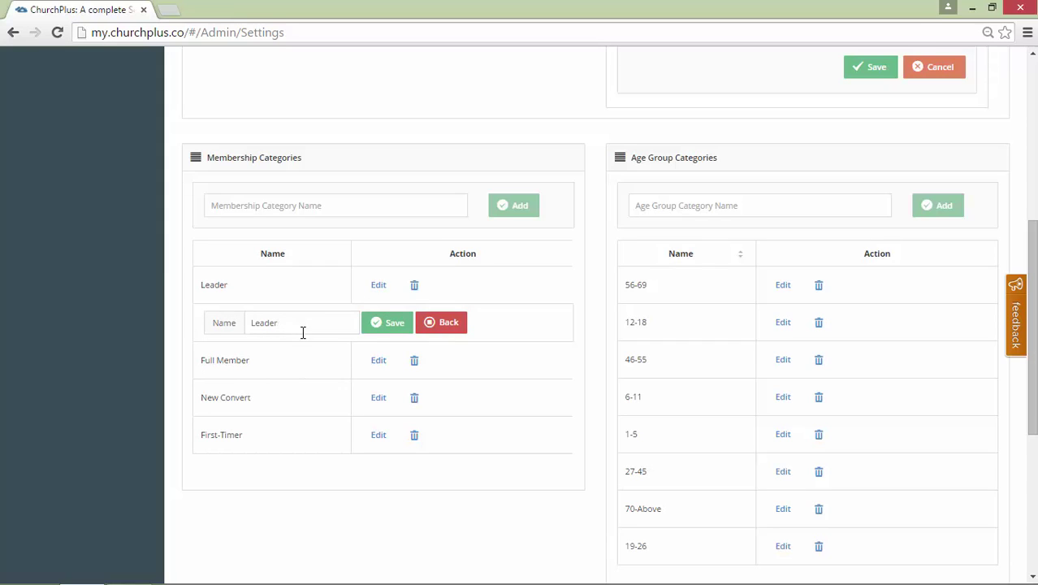
left_click(391, 325)
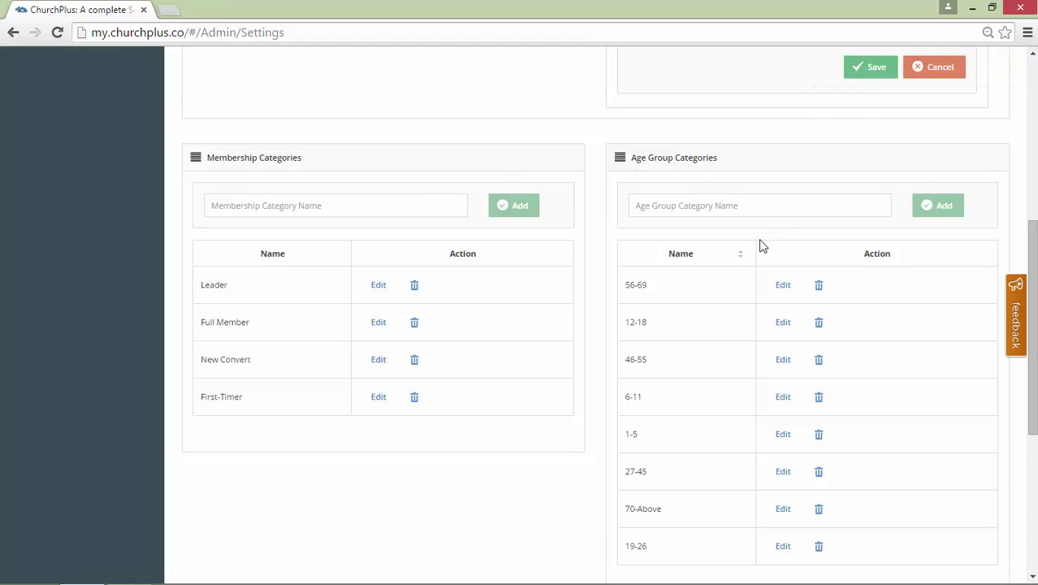
- Rename the 46-55 age group category to "46-50" and save it
scroll(601, 324, "down", 1)
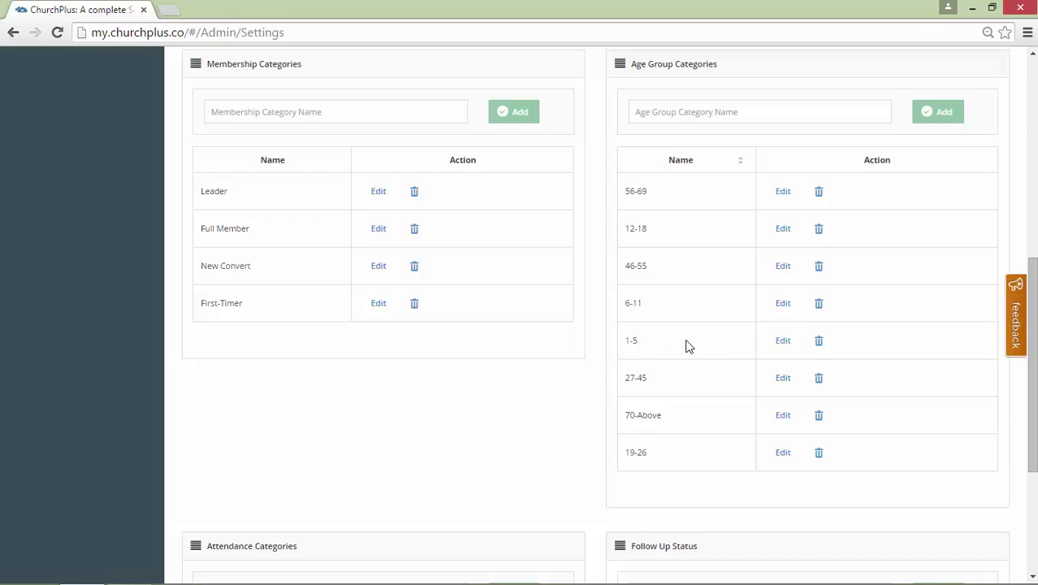
left_click(782, 268)
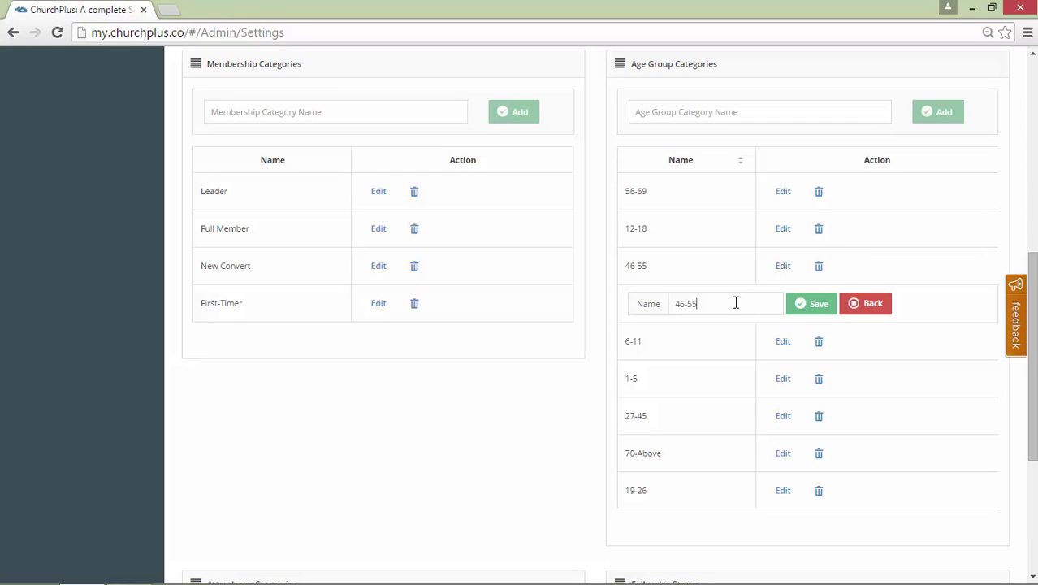
left_click(800, 316)
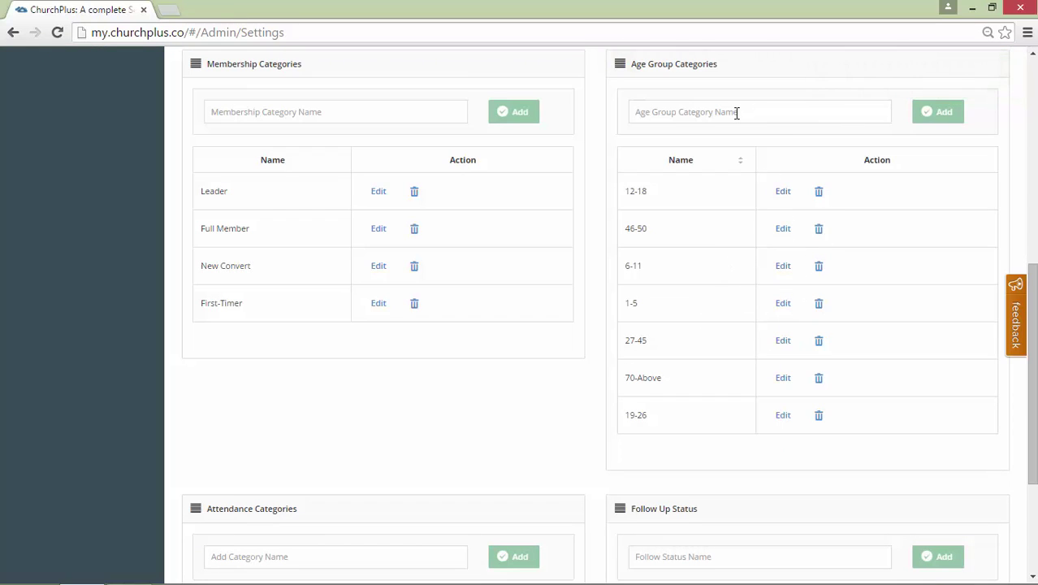
- Add an age group category named "50-100" and delete it again
type("5")
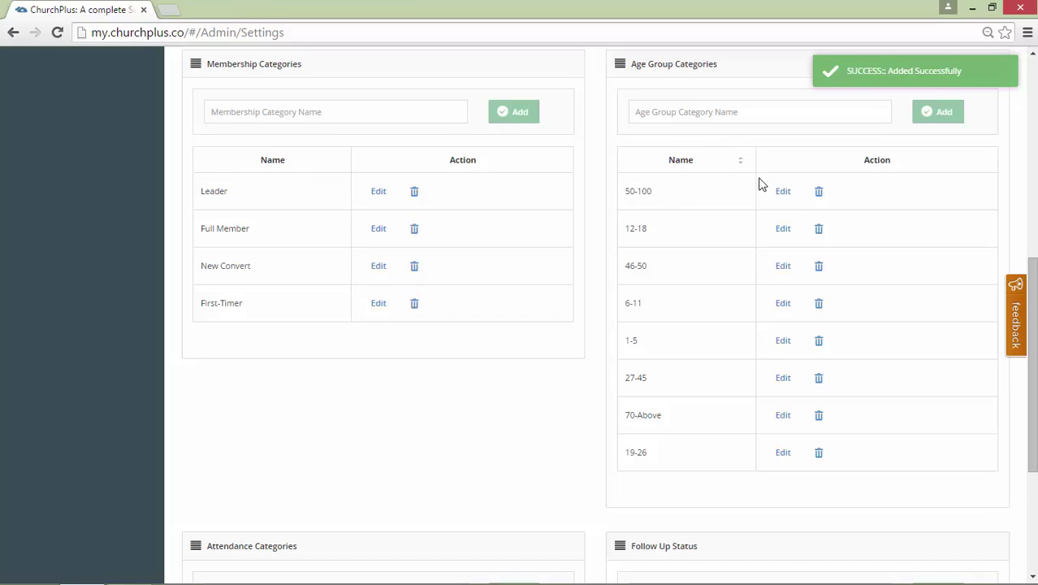
left_click(818, 193)
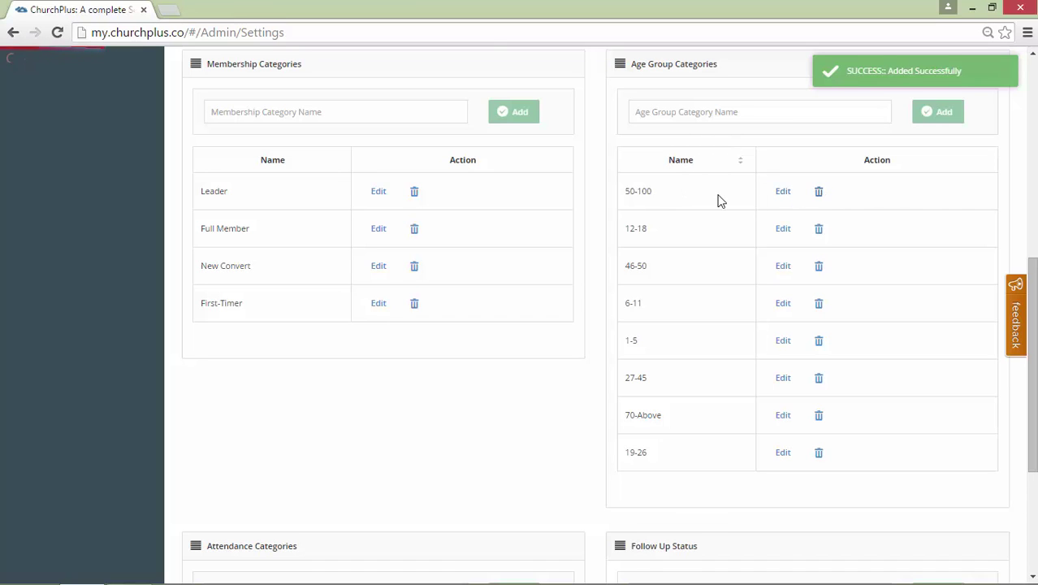
- Add an attendance category named "Teen"
scroll(528, 179, "down", 1)
scroll(829, 355, "up", 2)
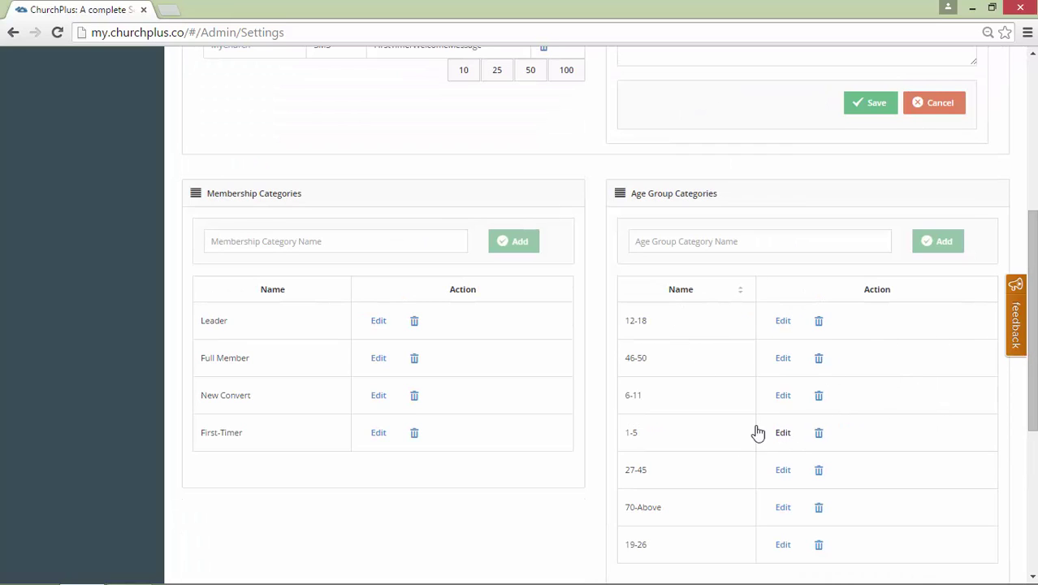
scroll(340, 339, "down", 1)
scroll(895, 445, "up", 1)
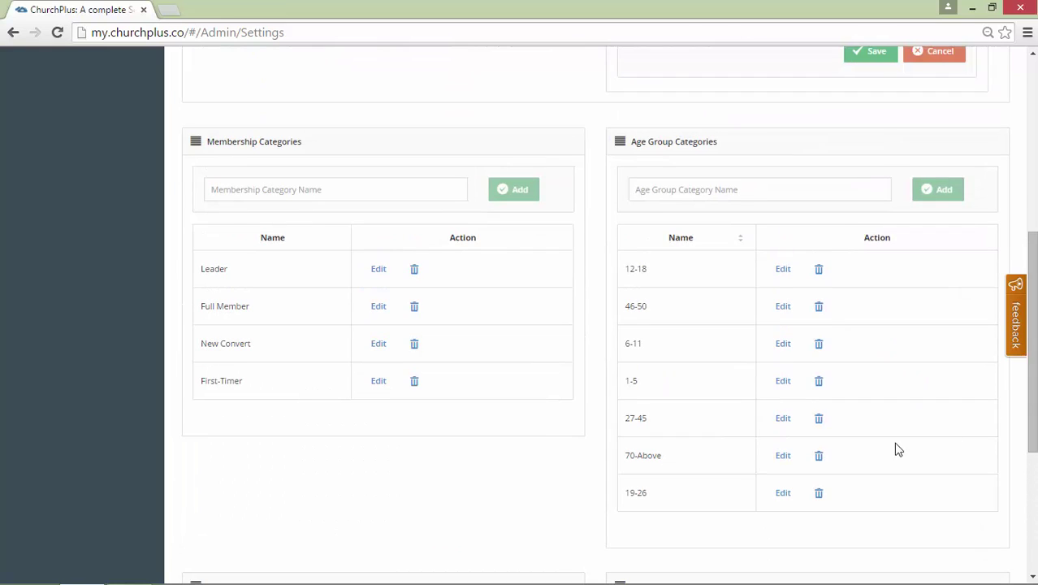
left_click_drag(1034, 390, 1033, 458)
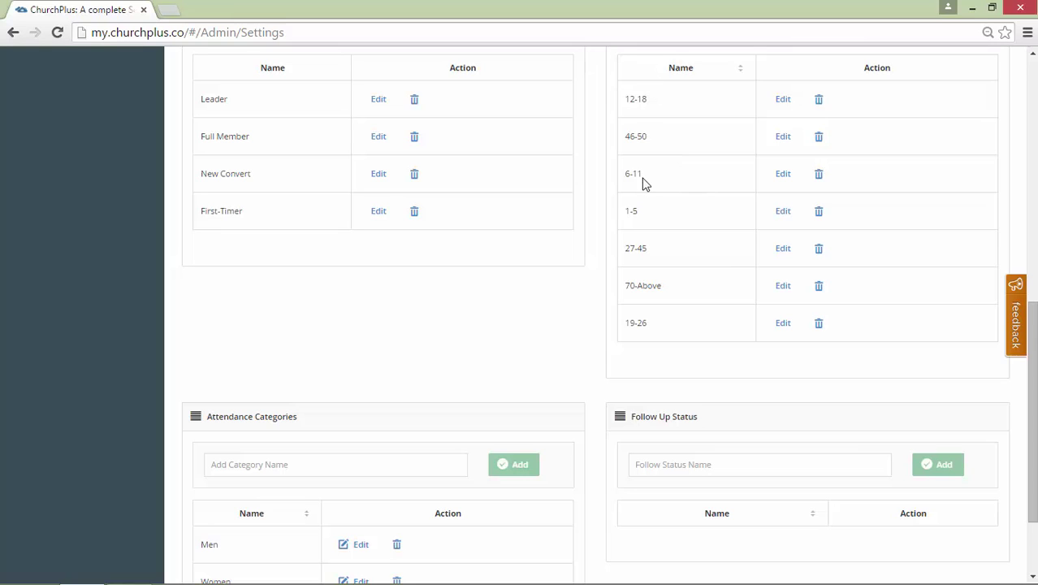
left_click_drag(1033, 367, 1033, 431)
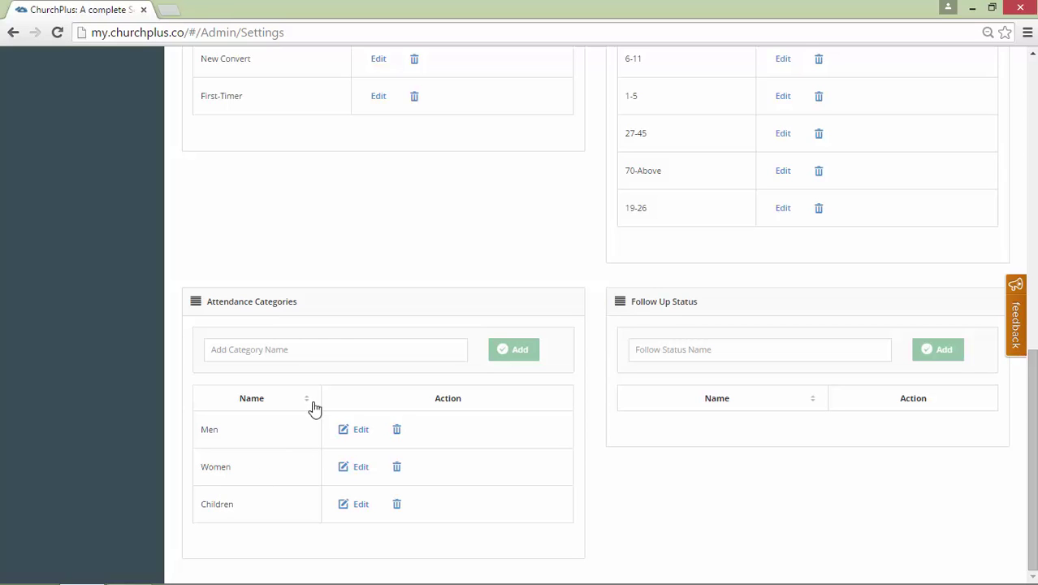
left_click(347, 349)
type("Teen")
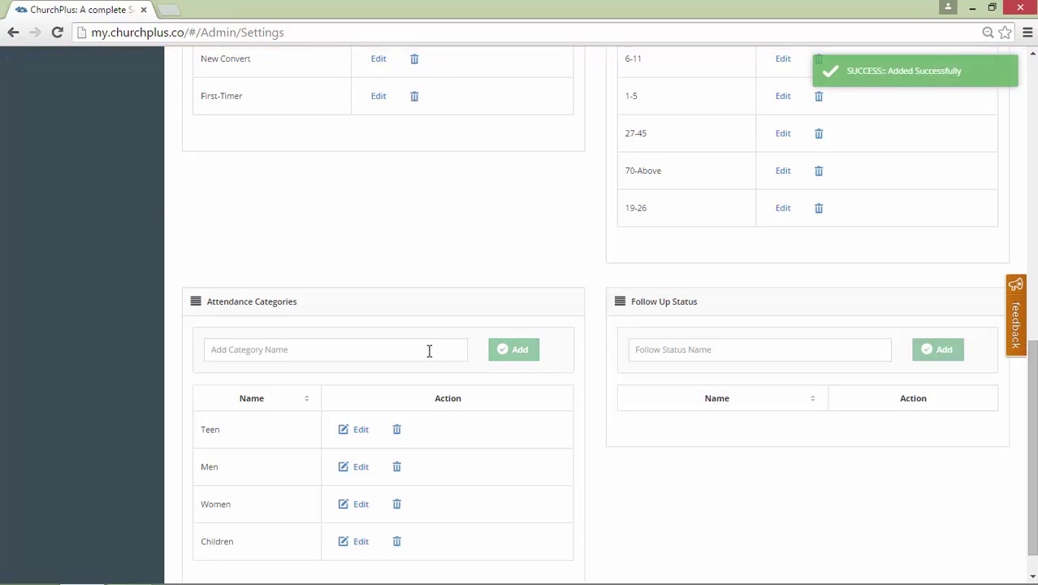
- Add an attendance category named "Youths" and delete it again
type("Youths")
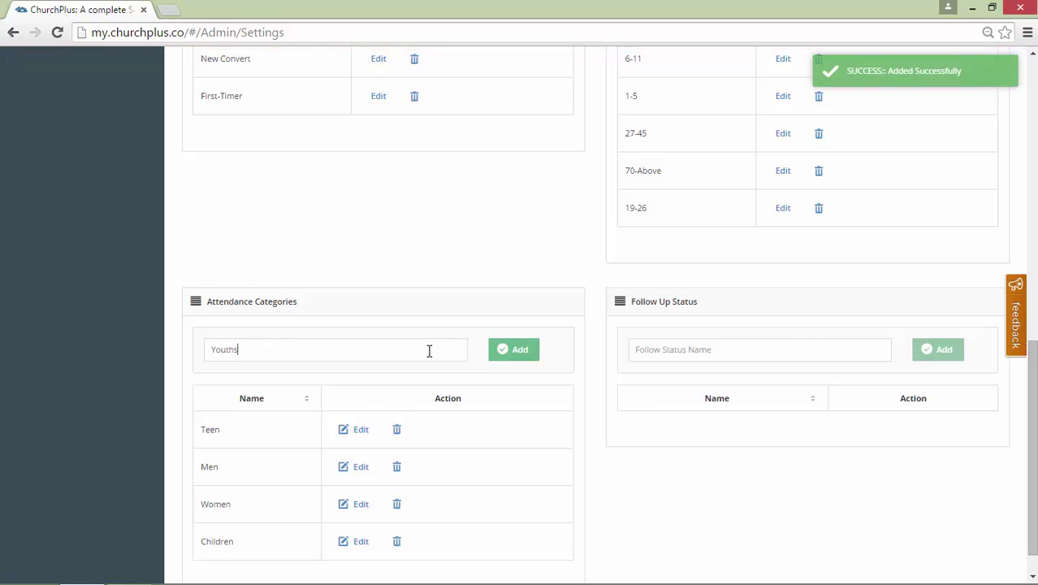
left_click(509, 363)
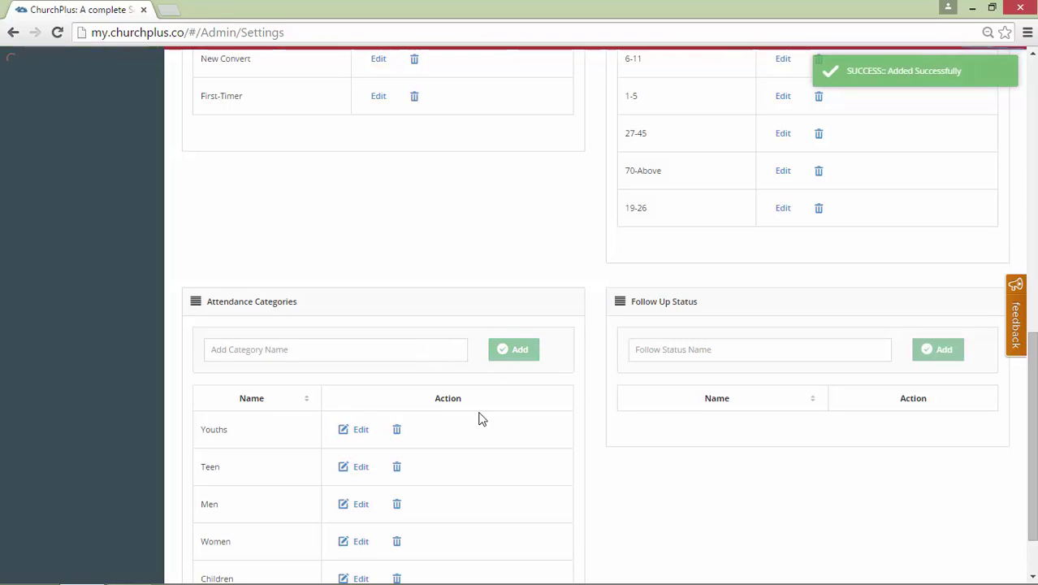
left_click(399, 437)
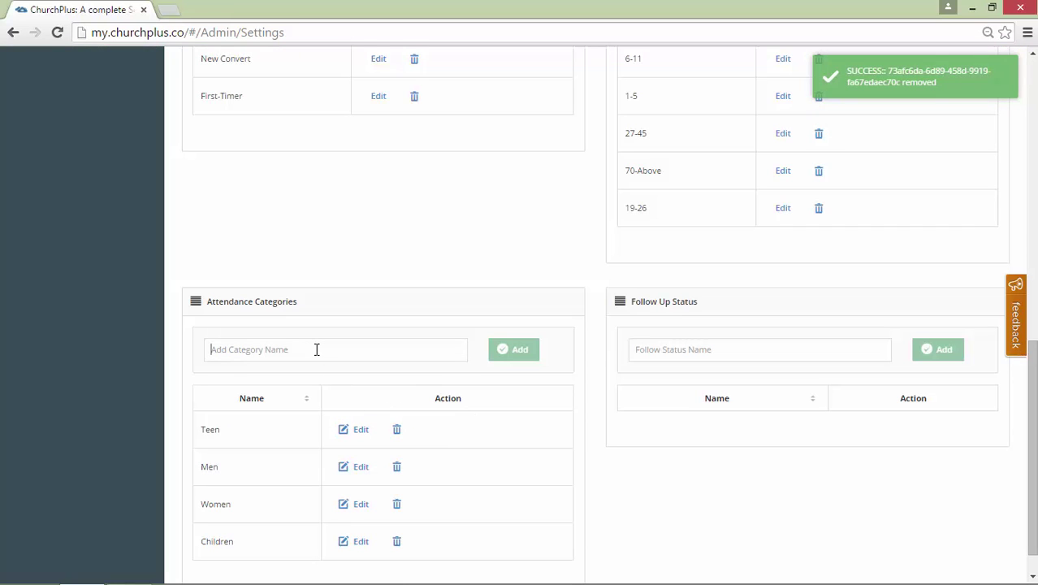
- Add two attendance categories named "Male Leaders" and "Female Leaders"
type("Male")
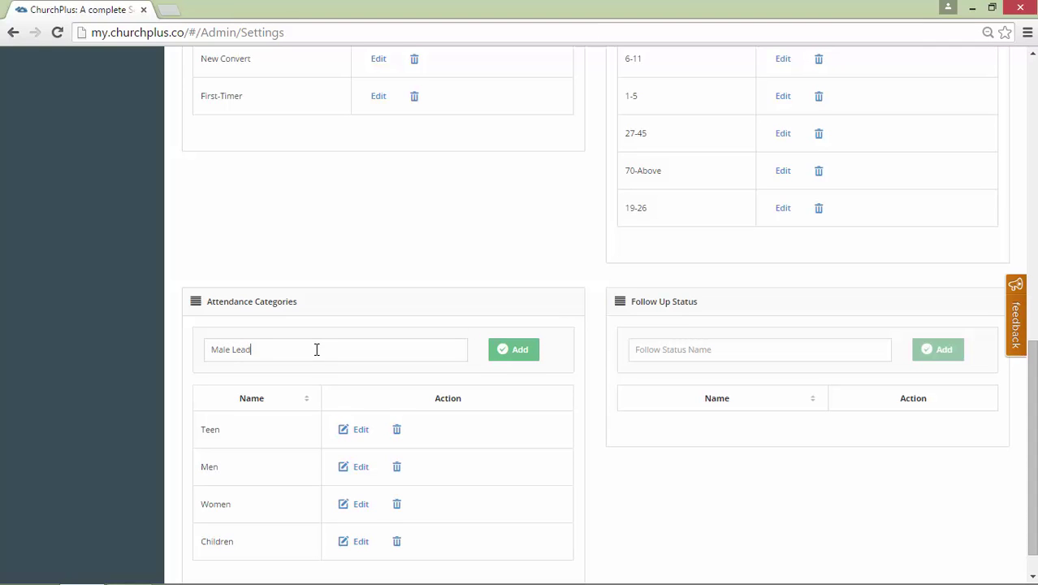
type("Leaders")
left_click(528, 347)
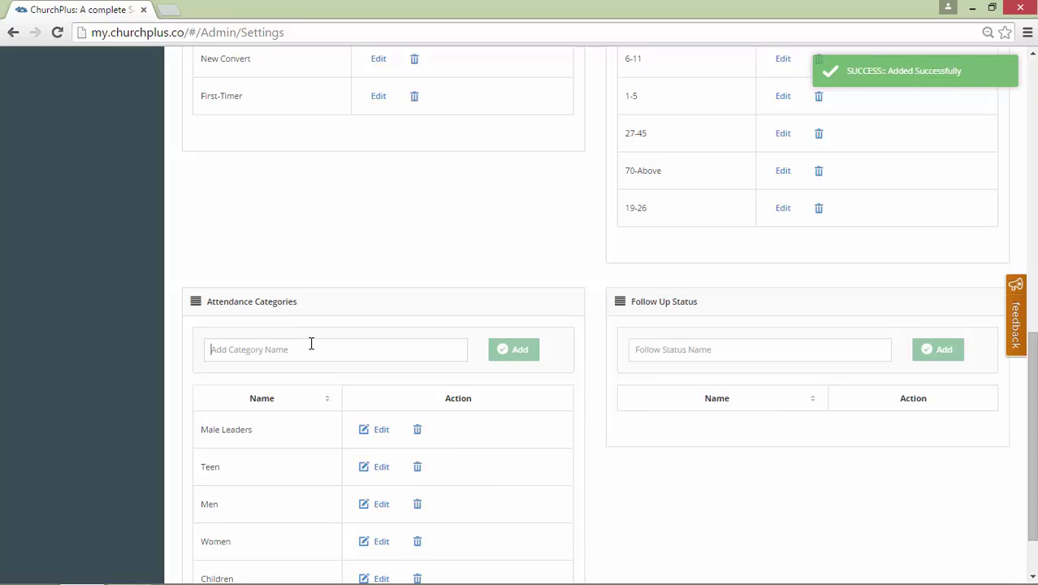
type("Fe")
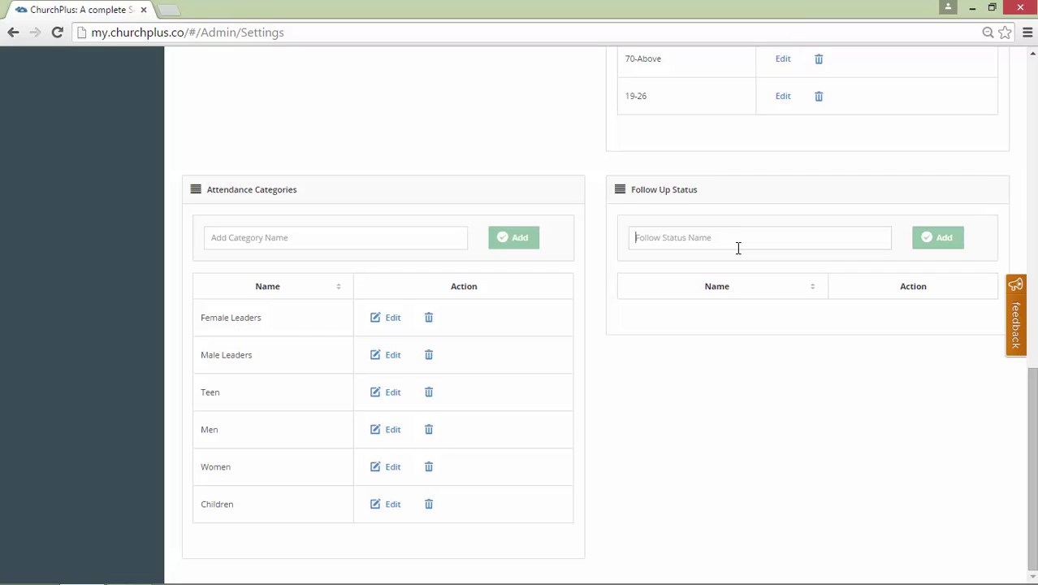
- Add two follow-up statuses named "Is Interested" and "Is not Interested in joining"
type("Is Interested")
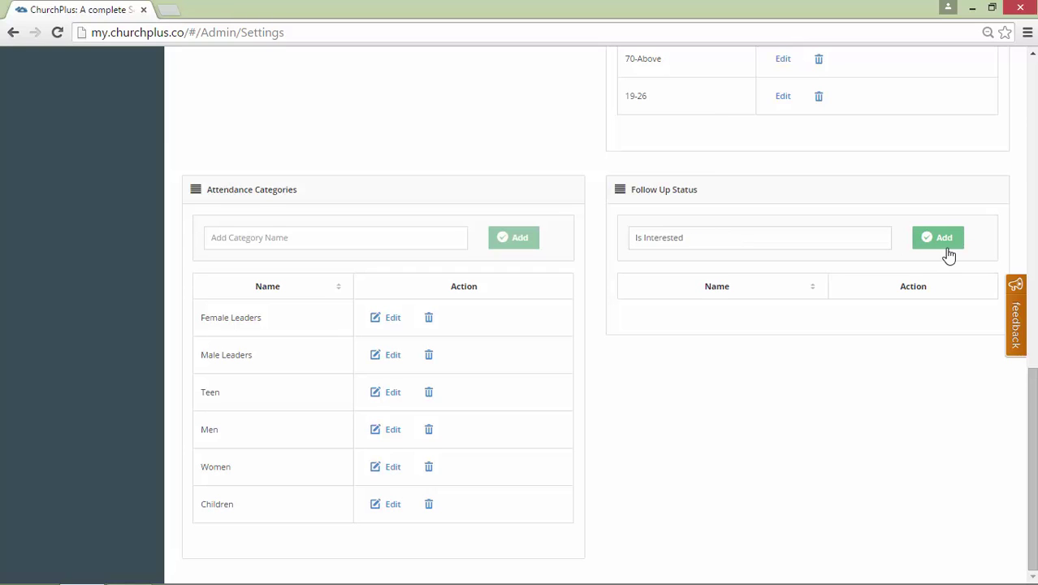
left_click(938, 243)
left_click(834, 236)
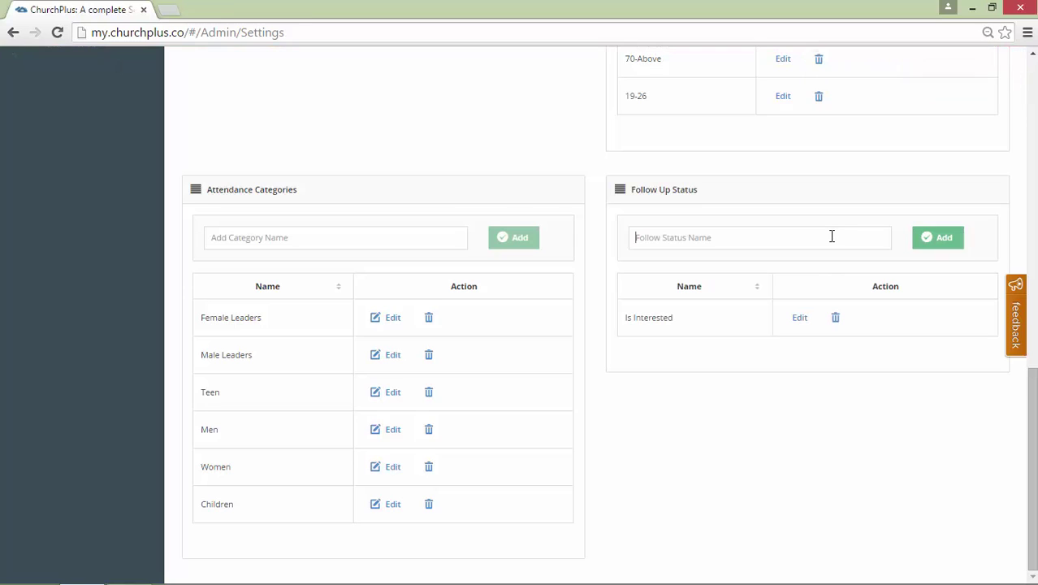
type("Is not Interested in joining")
left_click(940, 240)
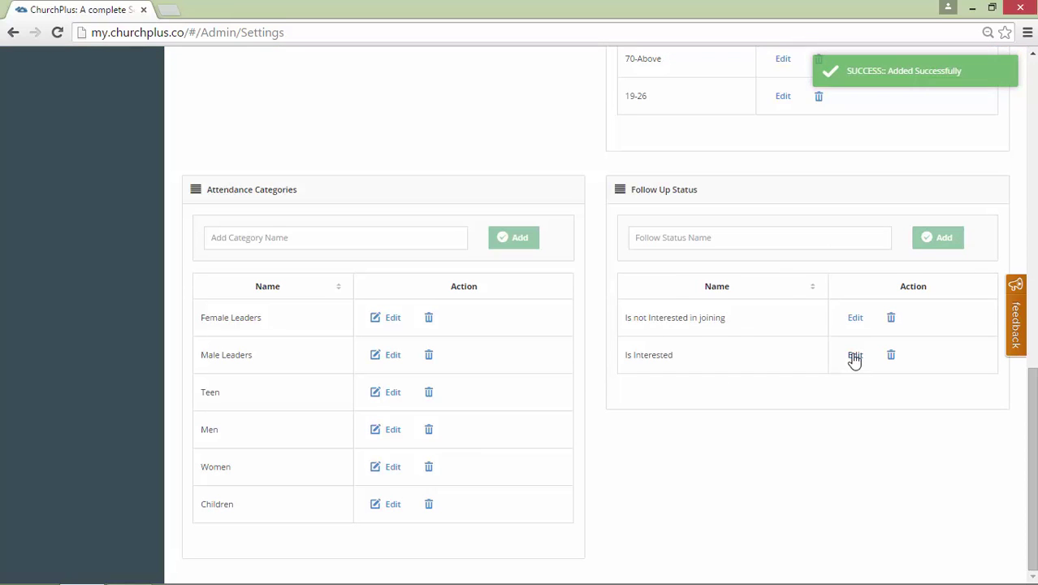
- Rename the follow-up status "Is Interested" as "Is Interested in joining" and save it
left_click(855, 357)
left_click(742, 398)
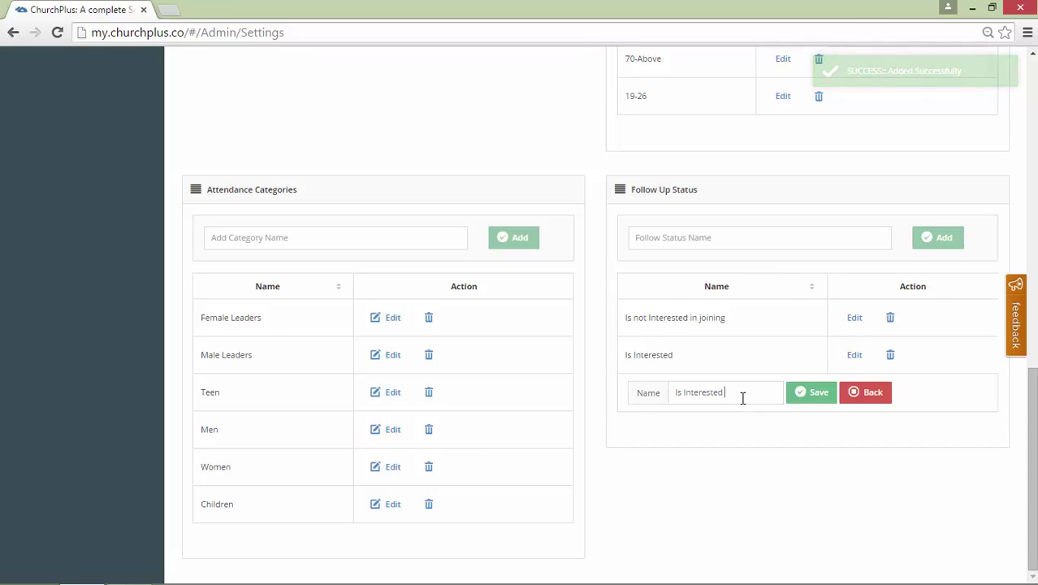
type("in")
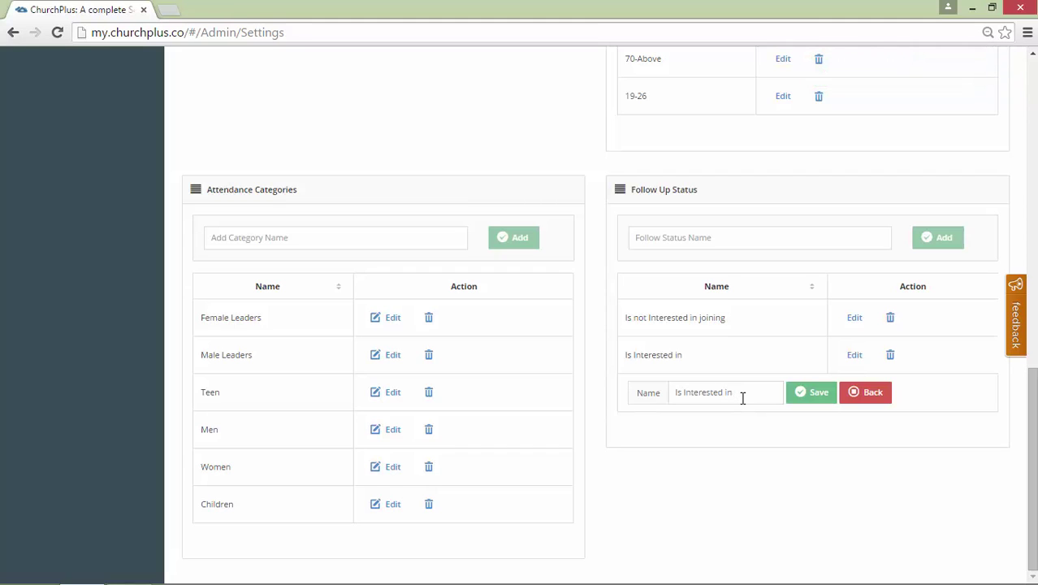
type("joining")
left_click(827, 398)
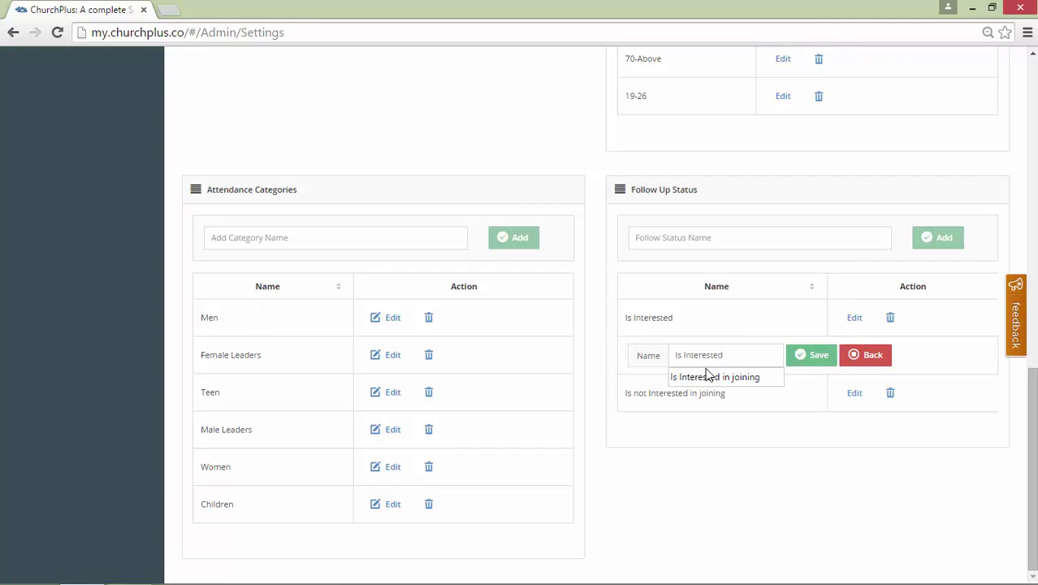
left_click(713, 375)
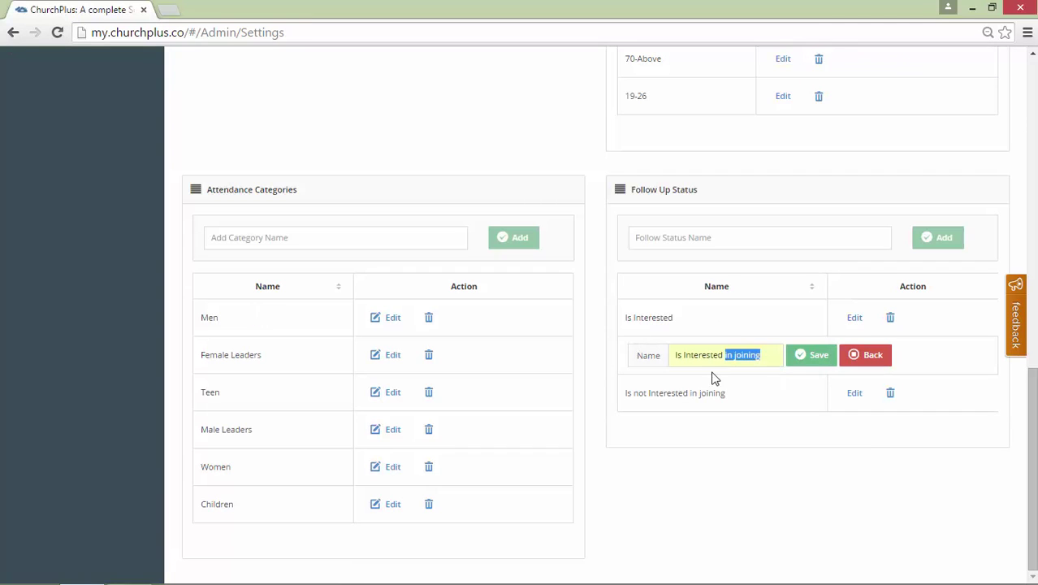
left_click(815, 356)
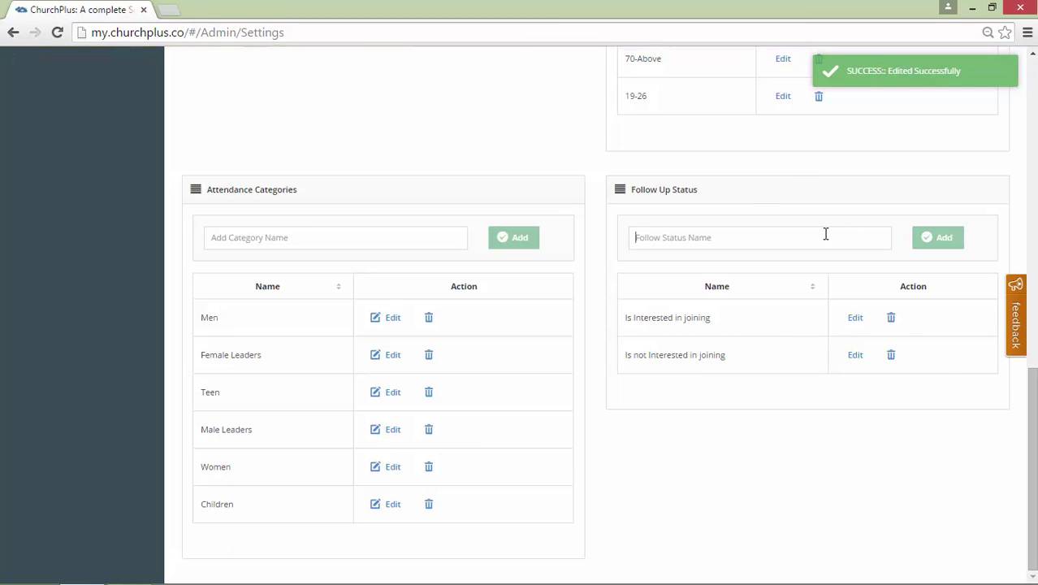
- Add two follow-up statuses named "Was not Feeling fine" and "Is now a Member"
type("Was not")
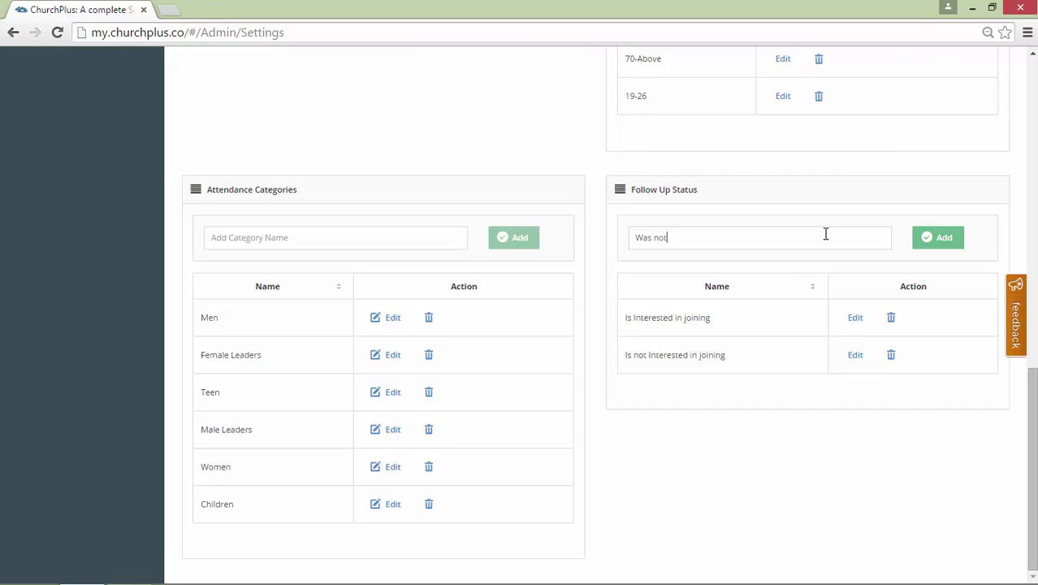
type(" Feeling fine(sick)")
left_click(917, 247)
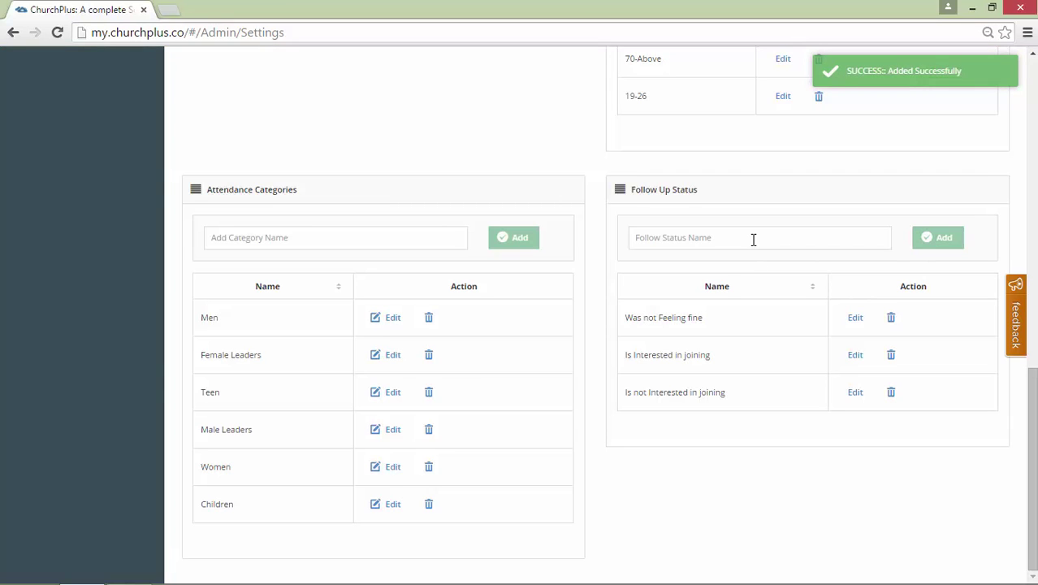
type("Is ")
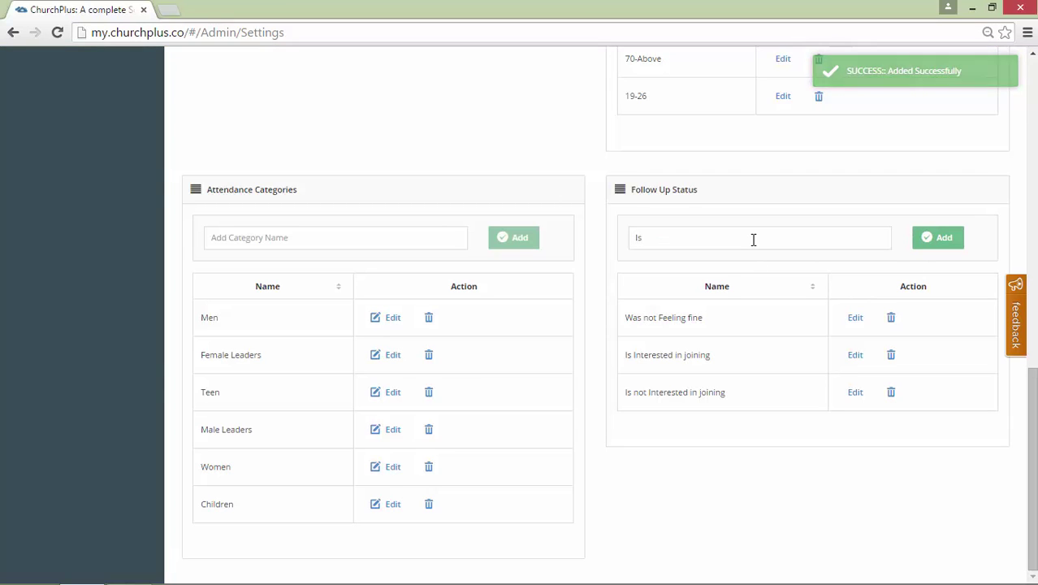
type("now a Member")
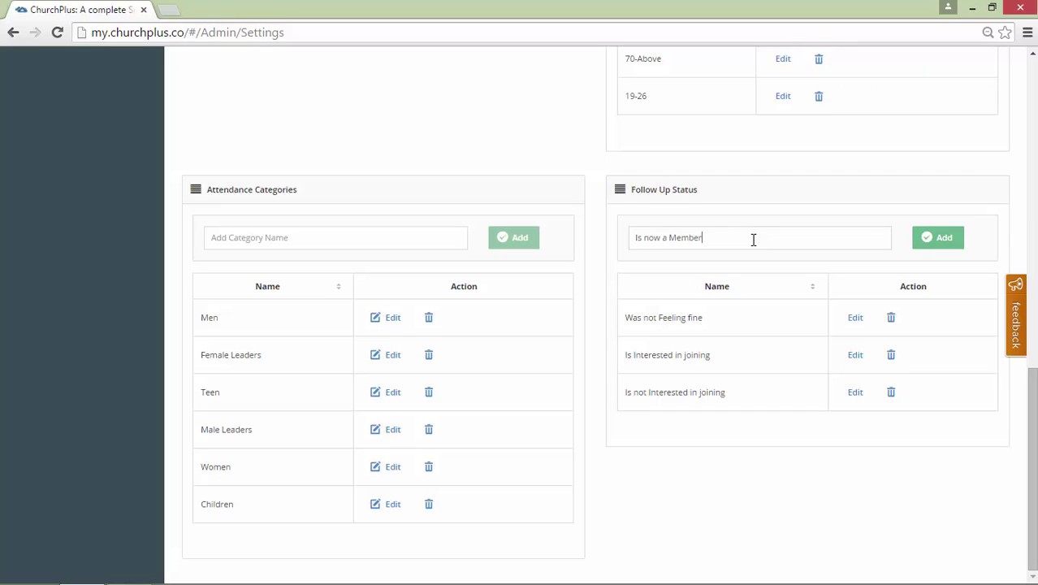
left_click(942, 238)
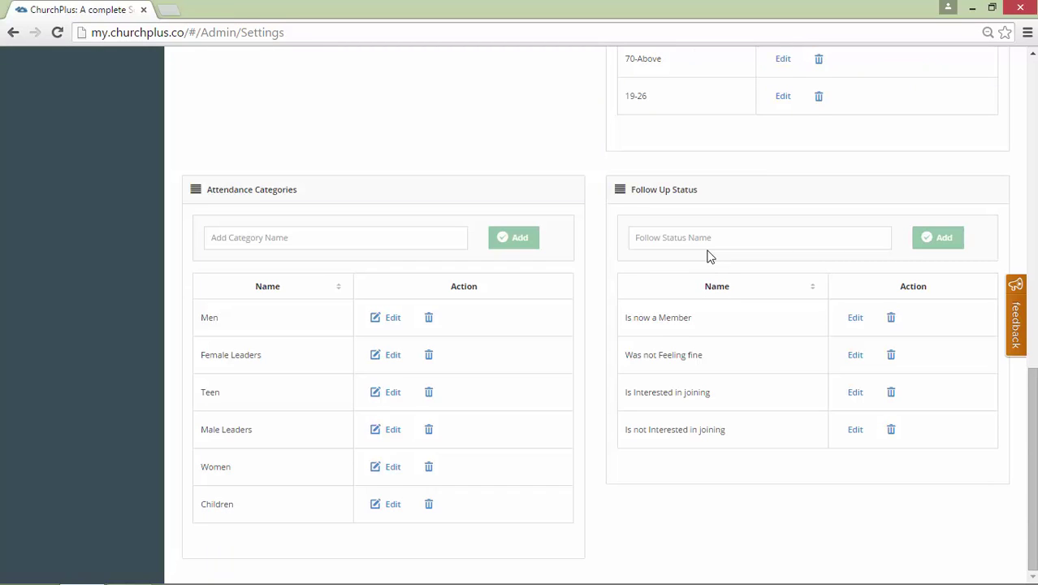
- Open a new follow-up feedback form from the church operations' follow-up section
scroll(601, 316, "up", 6)
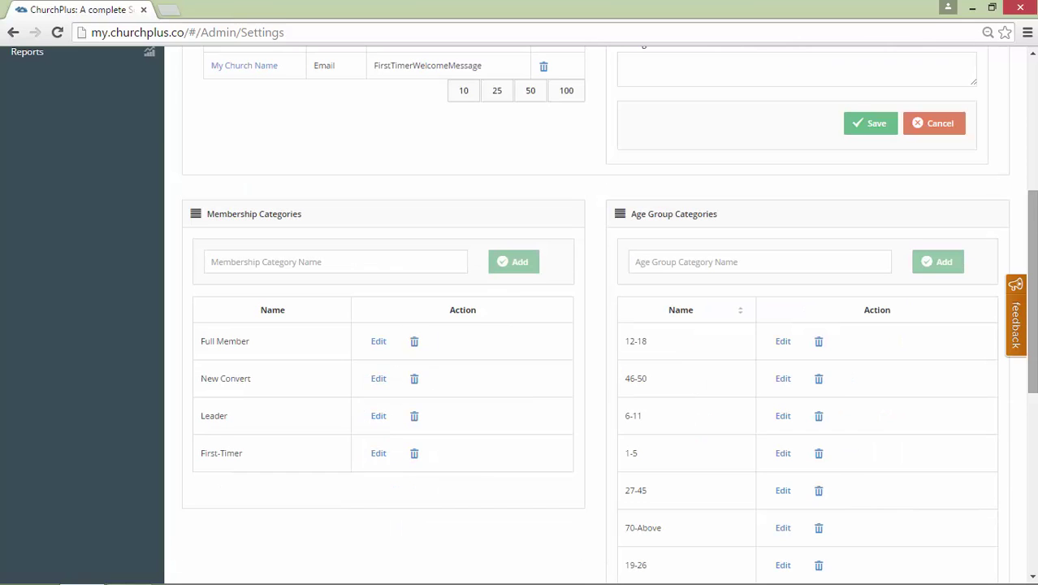
scroll(938, 158, "up", 4)
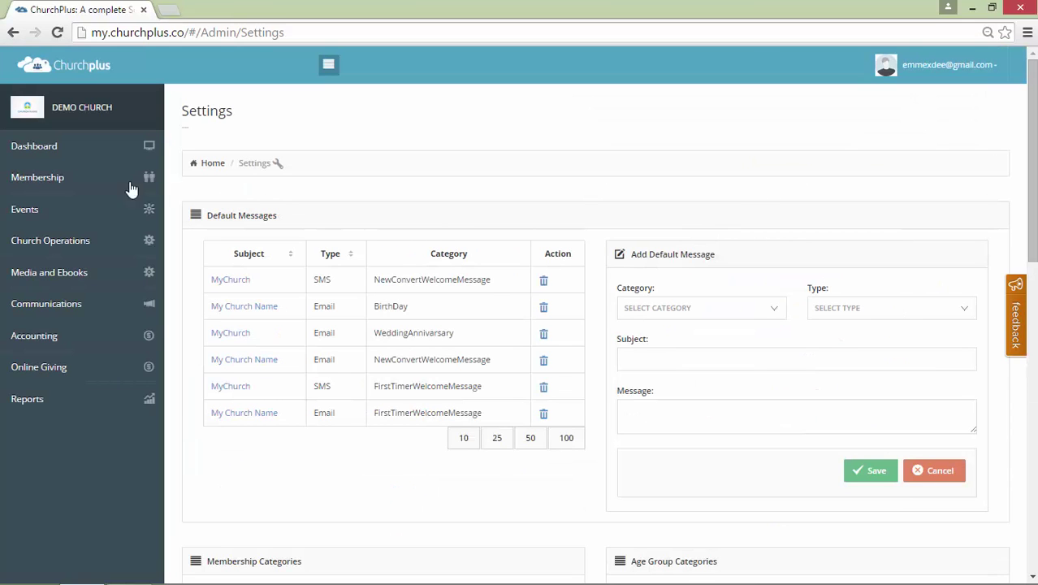
left_click(85, 243)
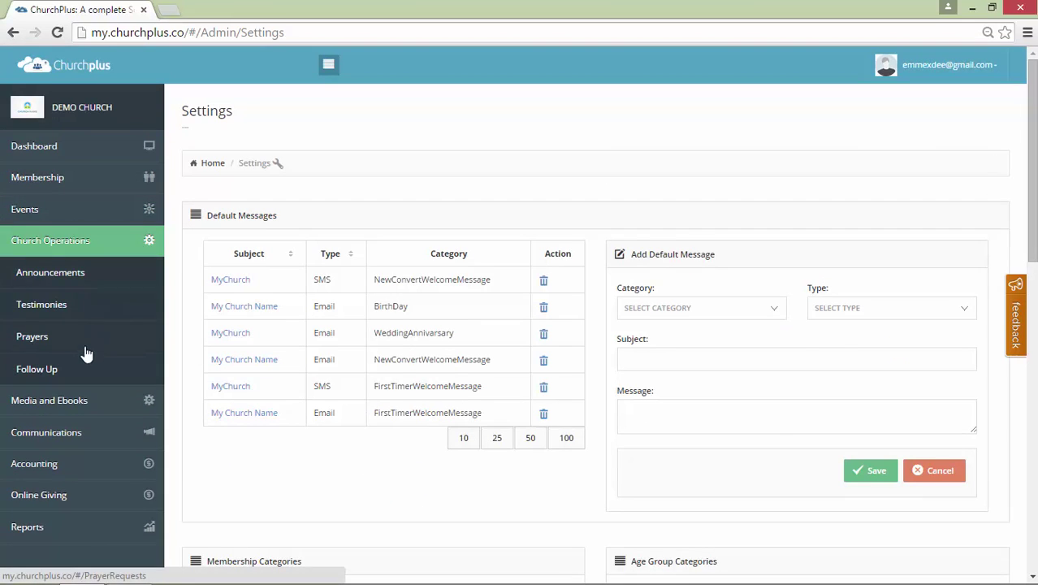
left_click(82, 370)
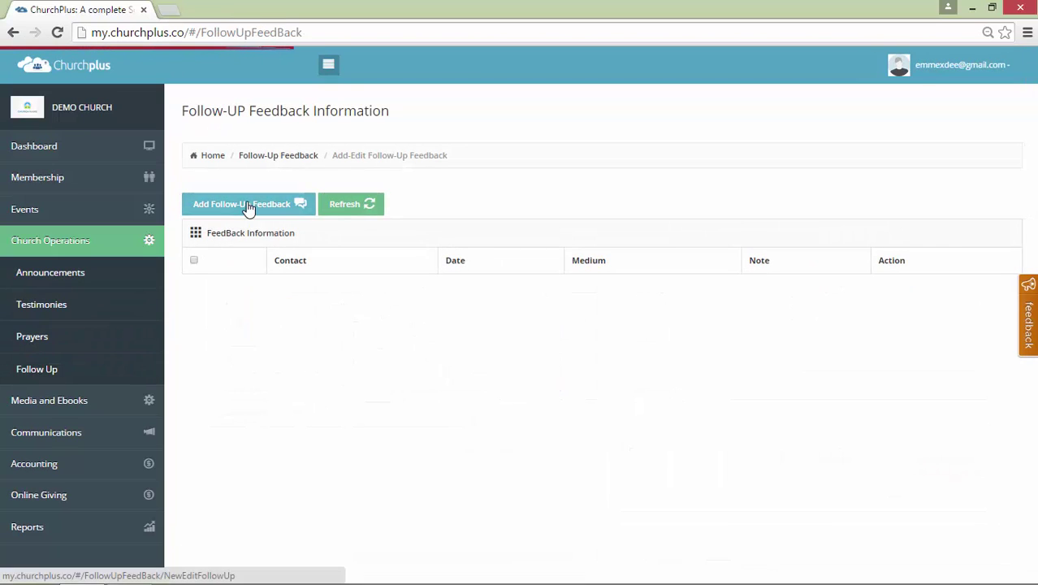
left_click(248, 206)
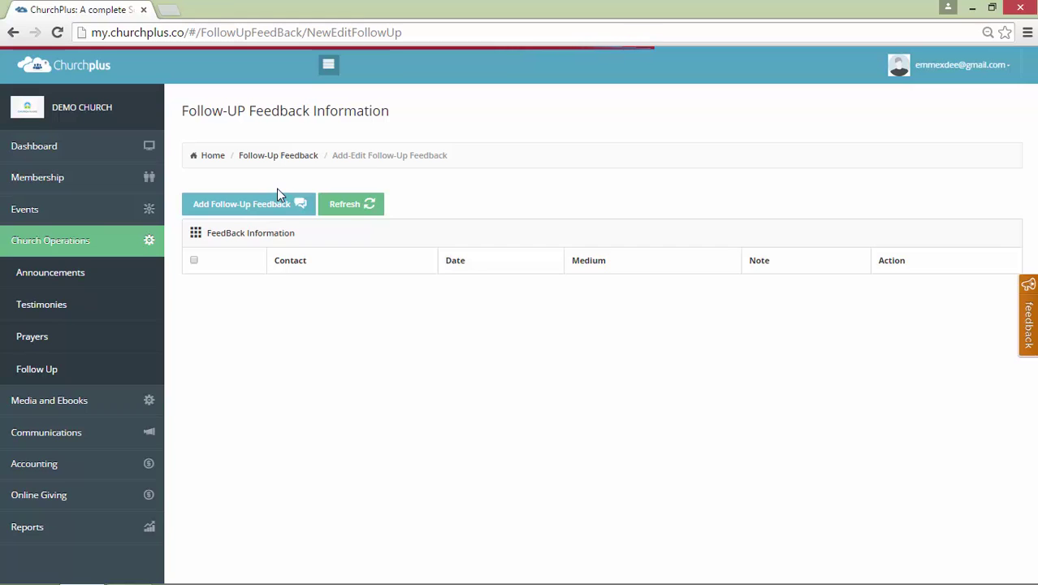
- Examine the follow-up status choices offered in the feedback form without selecting one
left_click(246, 317)
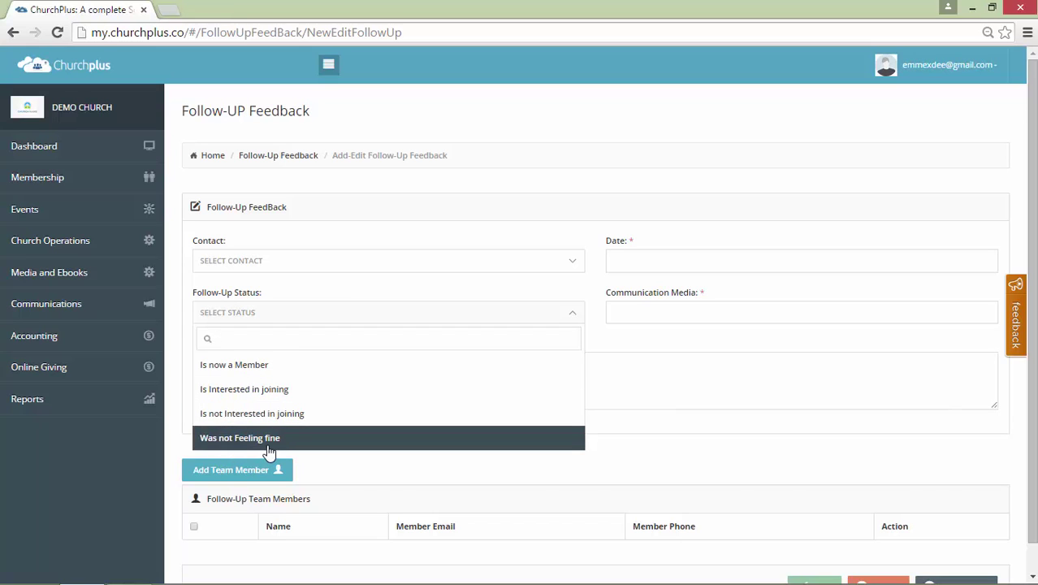
left_click(326, 294)
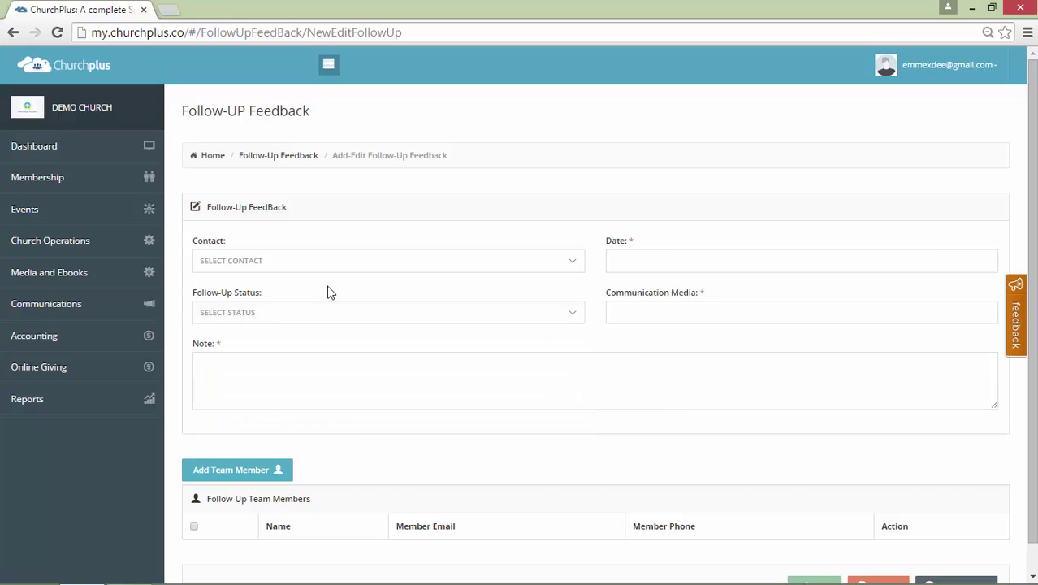
left_click(309, 317)
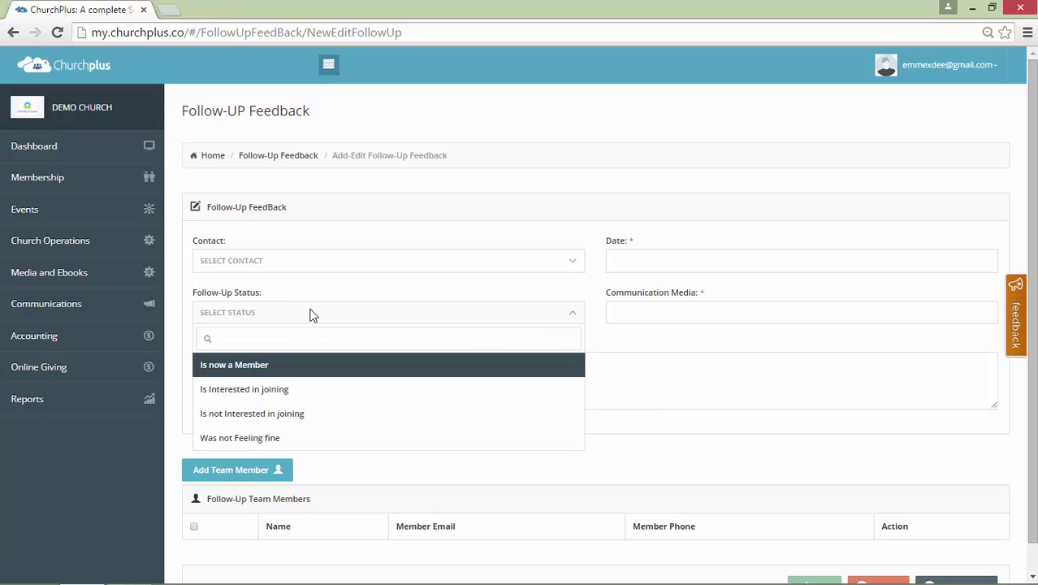
left_click(312, 315)
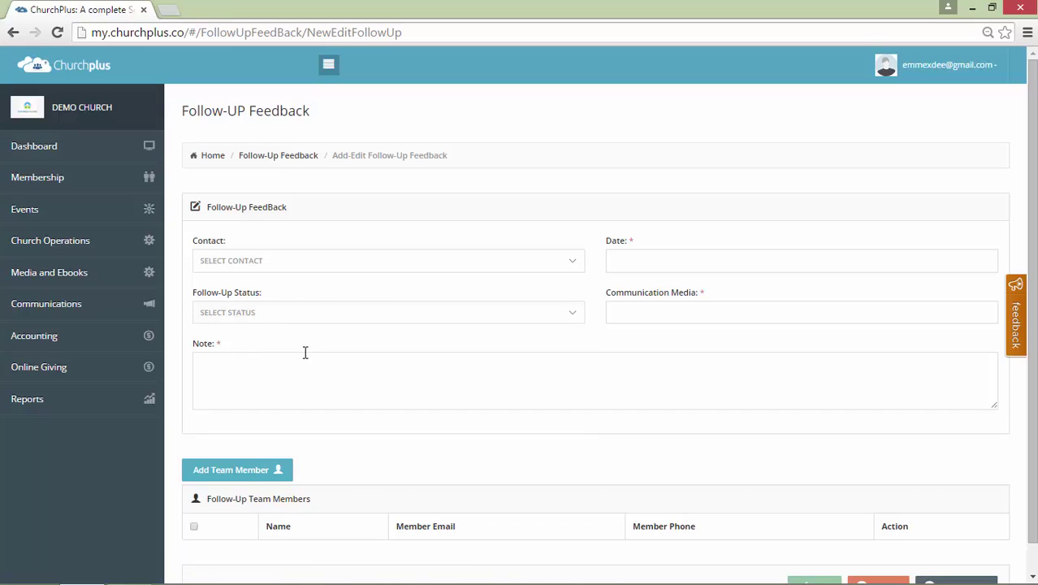
left_click(281, 317)
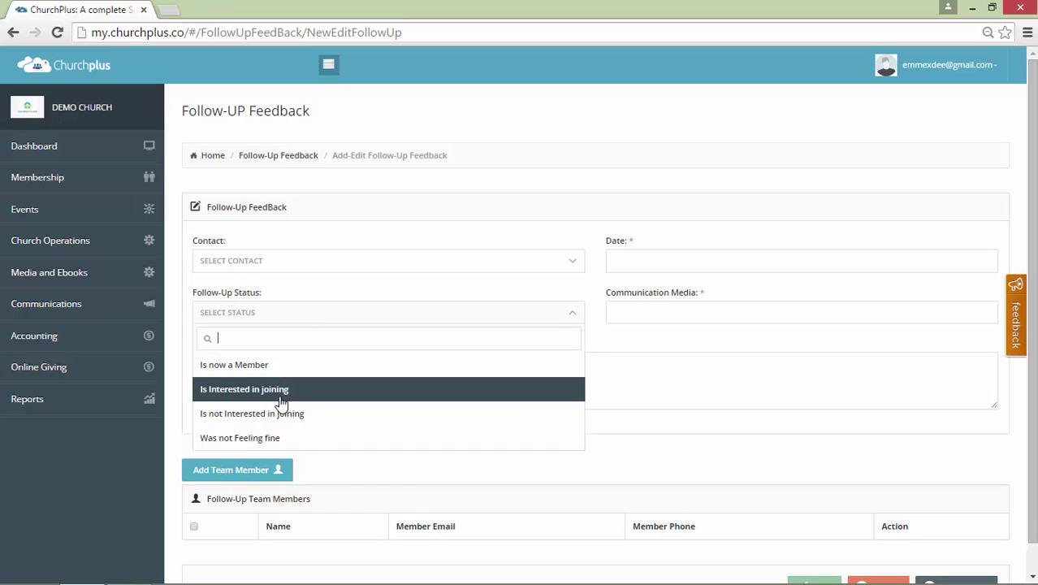
left_click(294, 311)
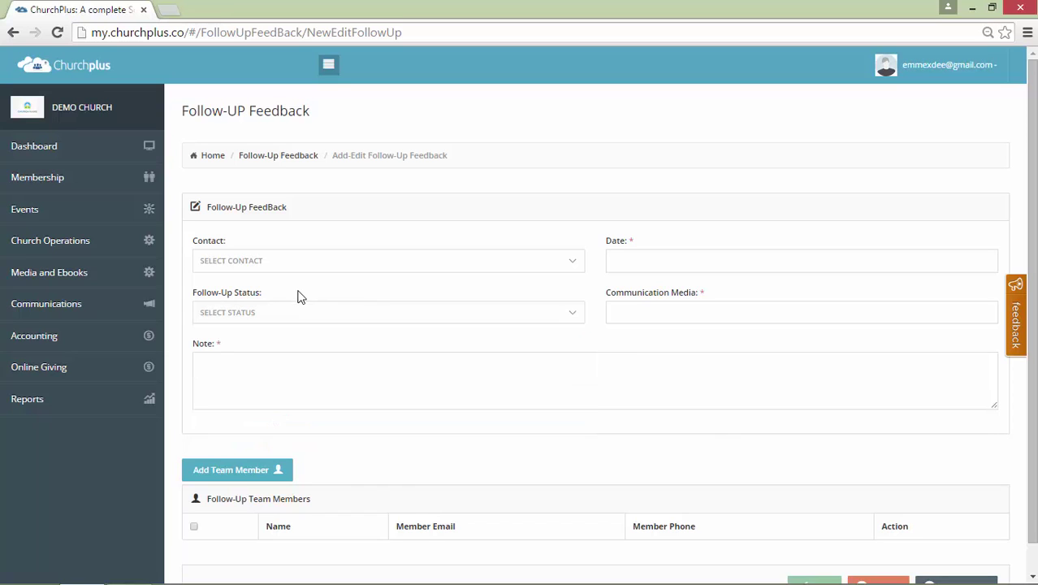
left_click(297, 313)
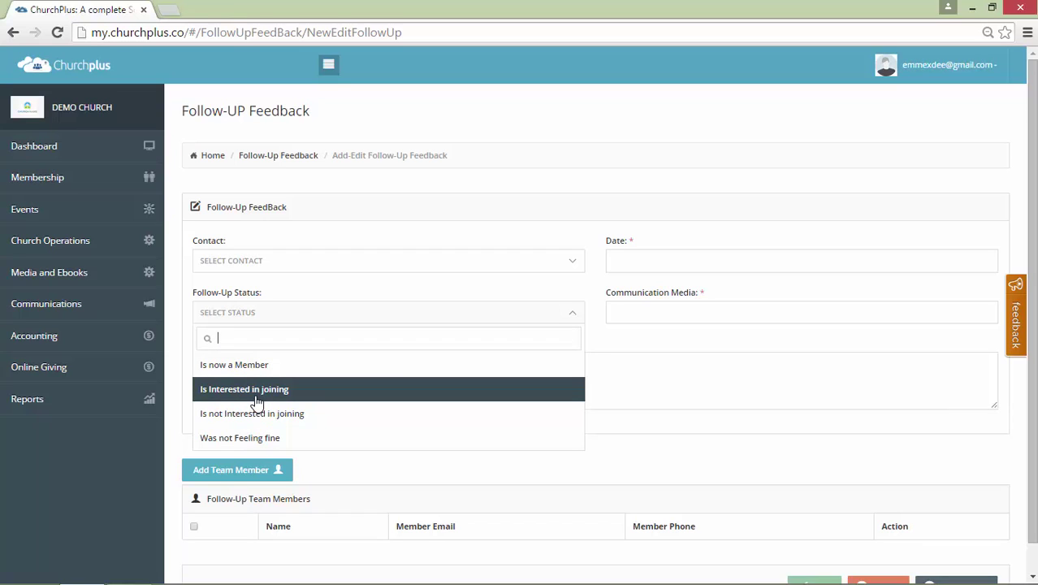
left_click(336, 317)
left_click(337, 318)
left_click(296, 319)
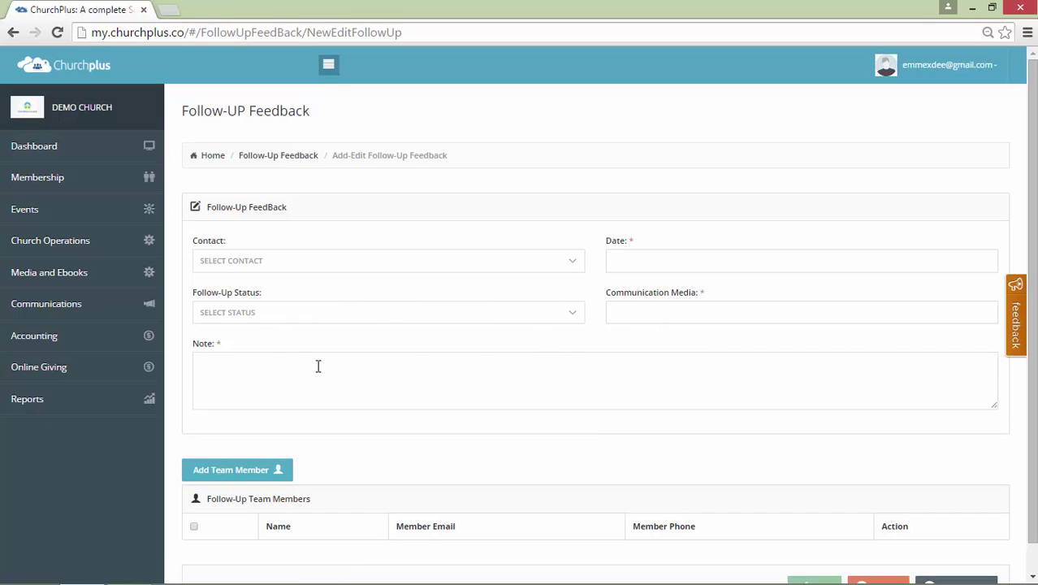
- Return to the system settings and review the default messages, membership, age group and attendance categories, and follow-up statuses
left_click(903, 65)
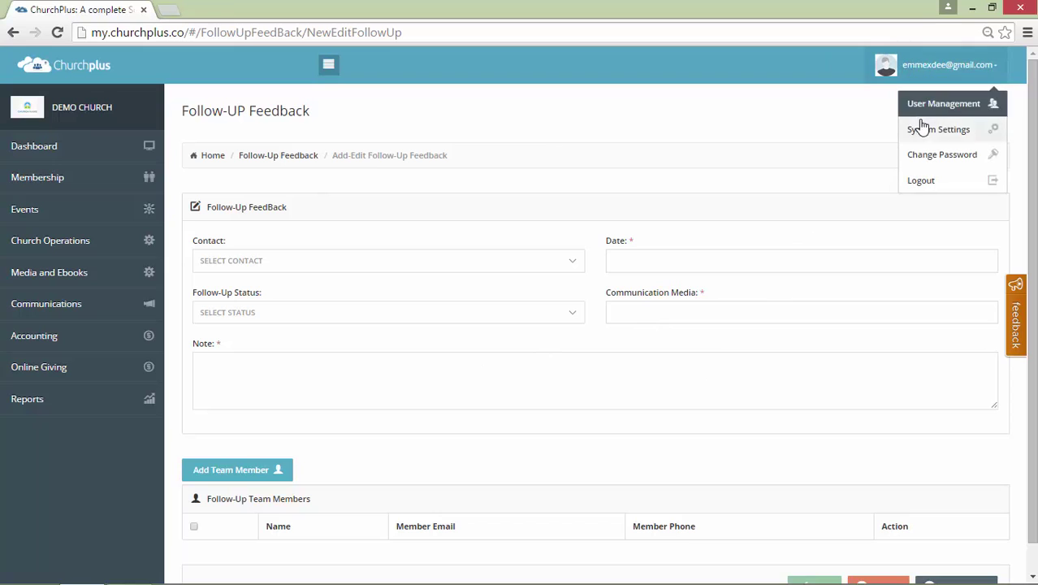
left_click(926, 130)
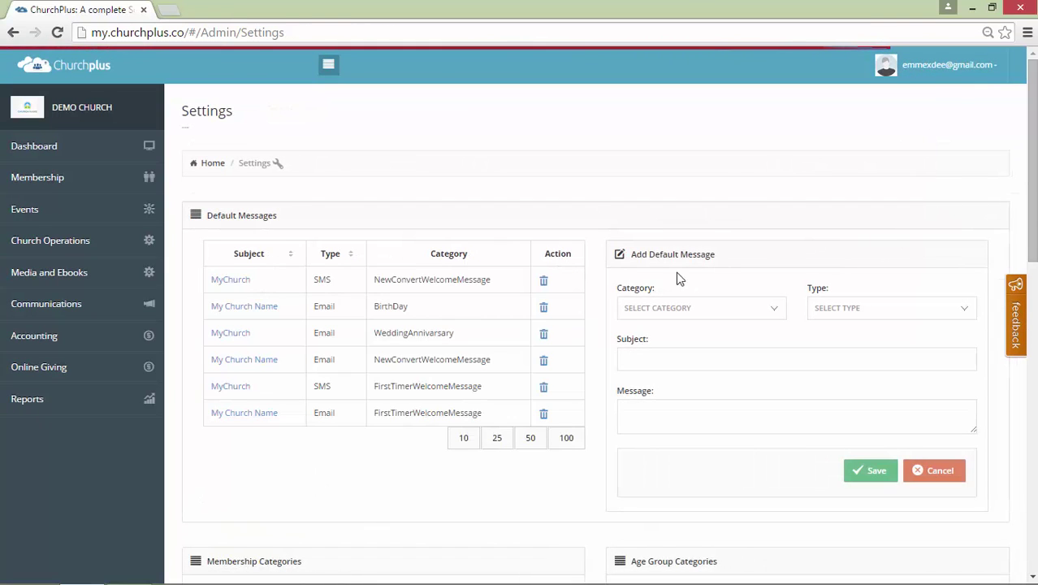
scroll(1015, 284, "down", 4)
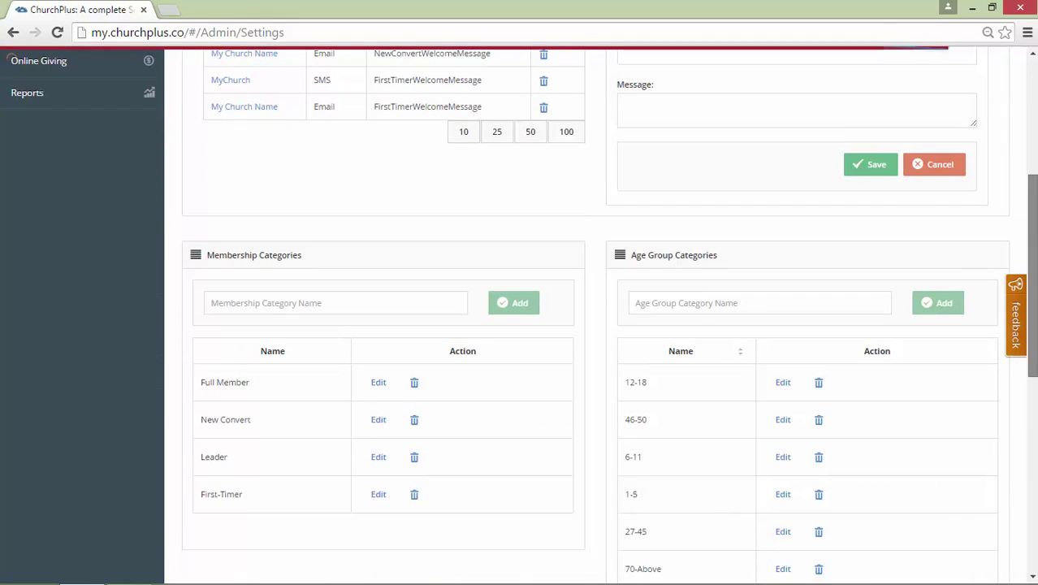
scroll(804, 325, "up", 6)
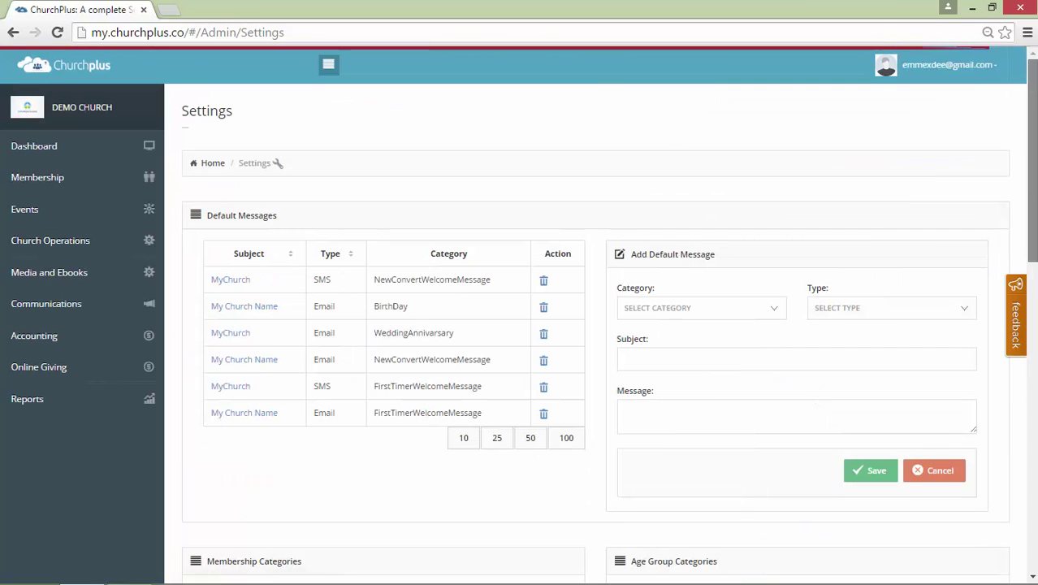
scroll(609, 325, "down", 9)
scroll(609, 325, "up", 3)
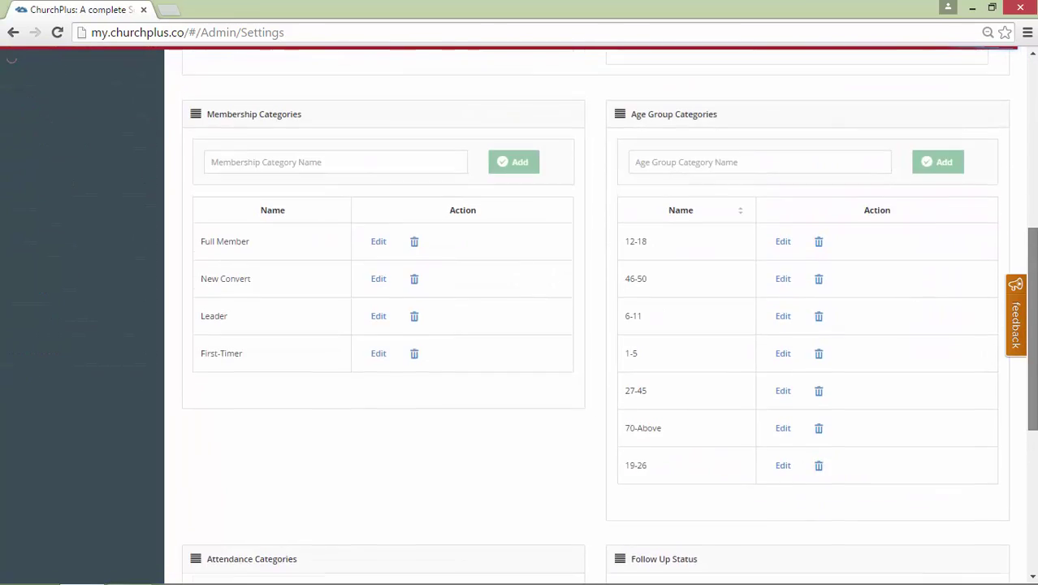
scroll(609, 324, "down", 5)
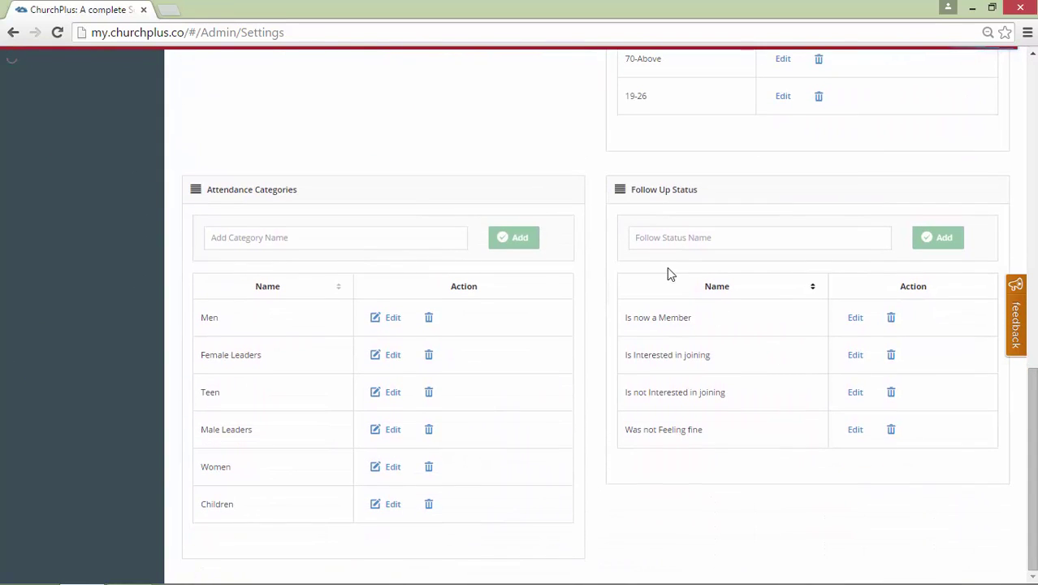
left_click_drag(1034, 529, 1033, 211)
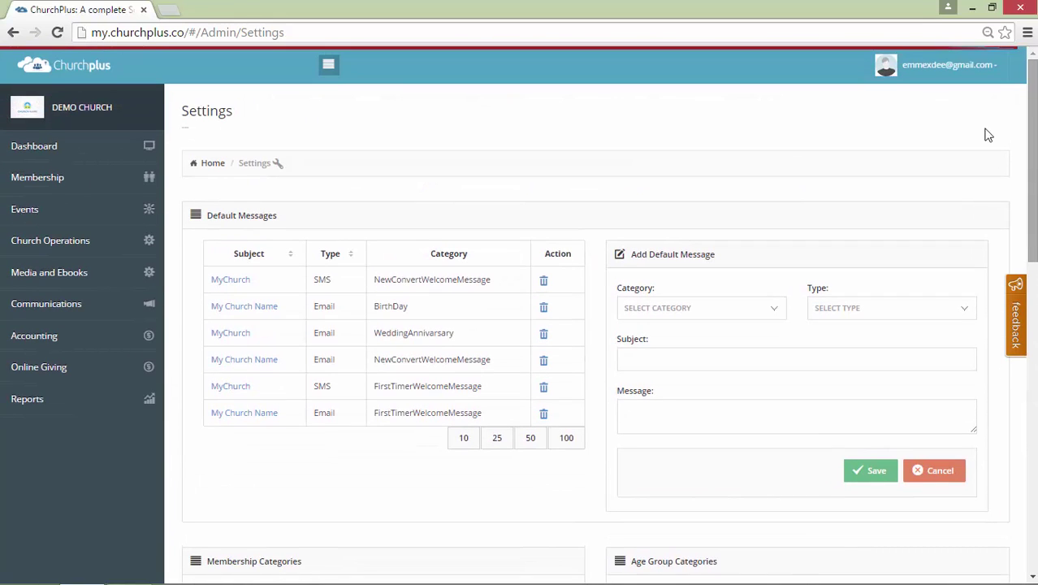
left_click_drag(1033, 114, 1023, 70)
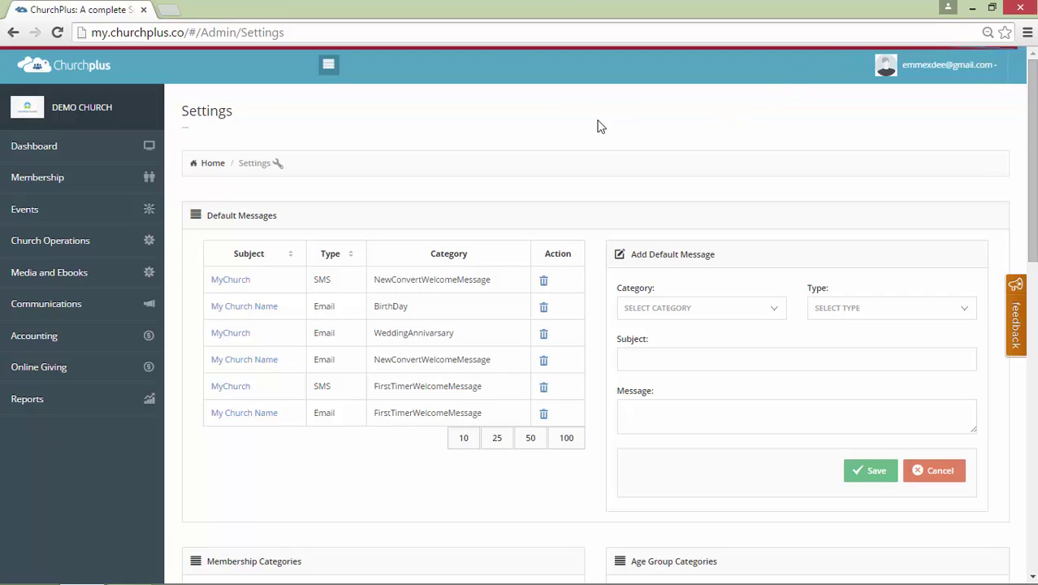